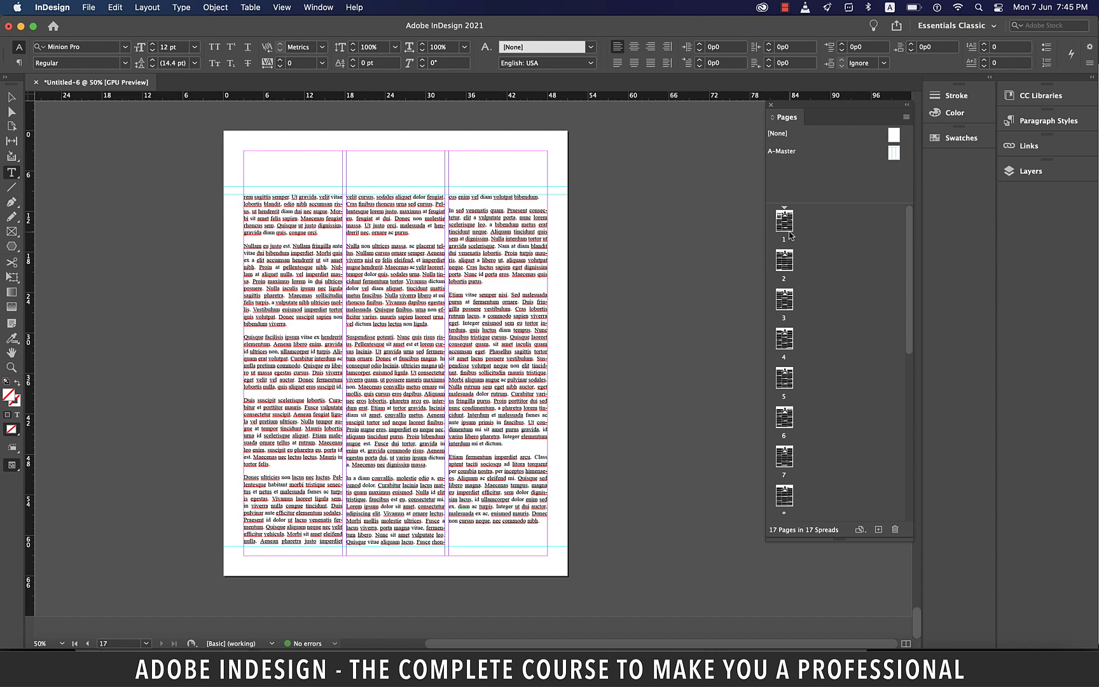
Step: Select the word "Donec" in the second column of page 1 and start a new hyperlink from it
{"action": "double_click", "coordinate": [784, 221]}
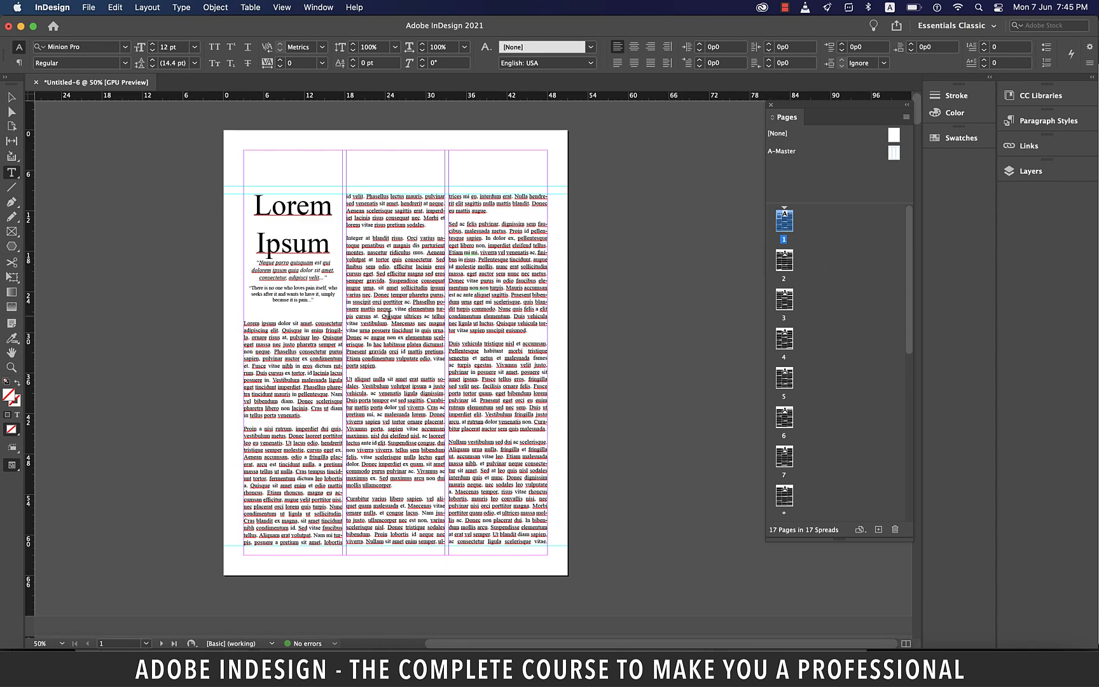
{"action": "scroll", "coordinate": [389, 317], "scroll_direction": "up", "scroll_amount": 3}
{"action": "double_click", "coordinate": [355, 261]}
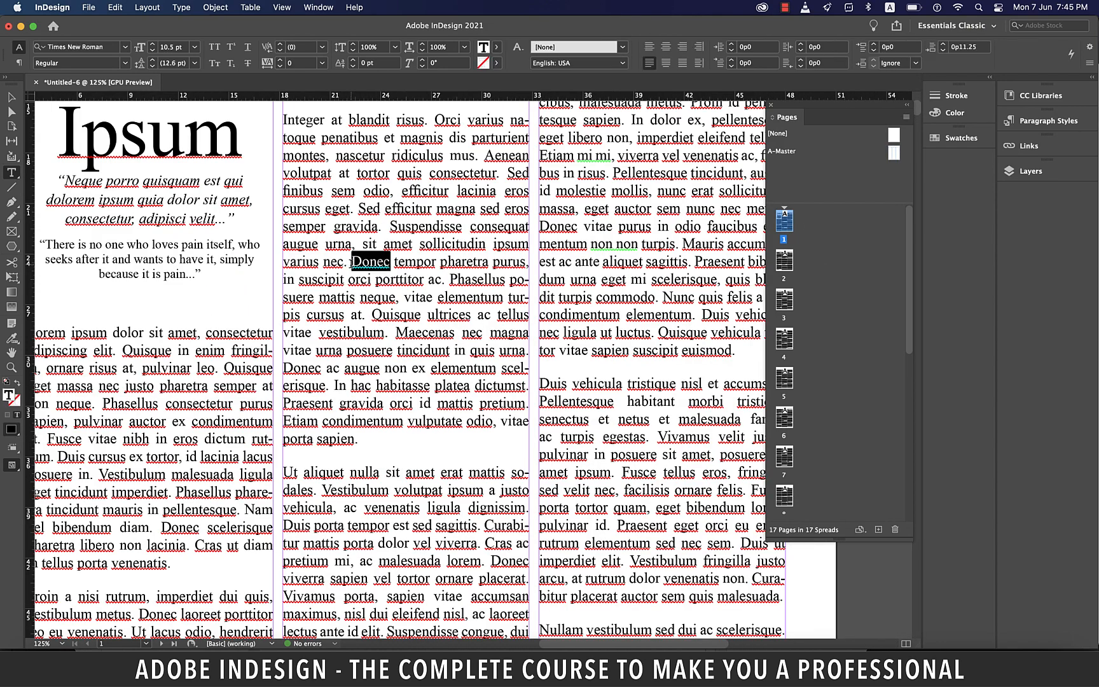
{"action": "left_click", "coordinate": [182, 7]}
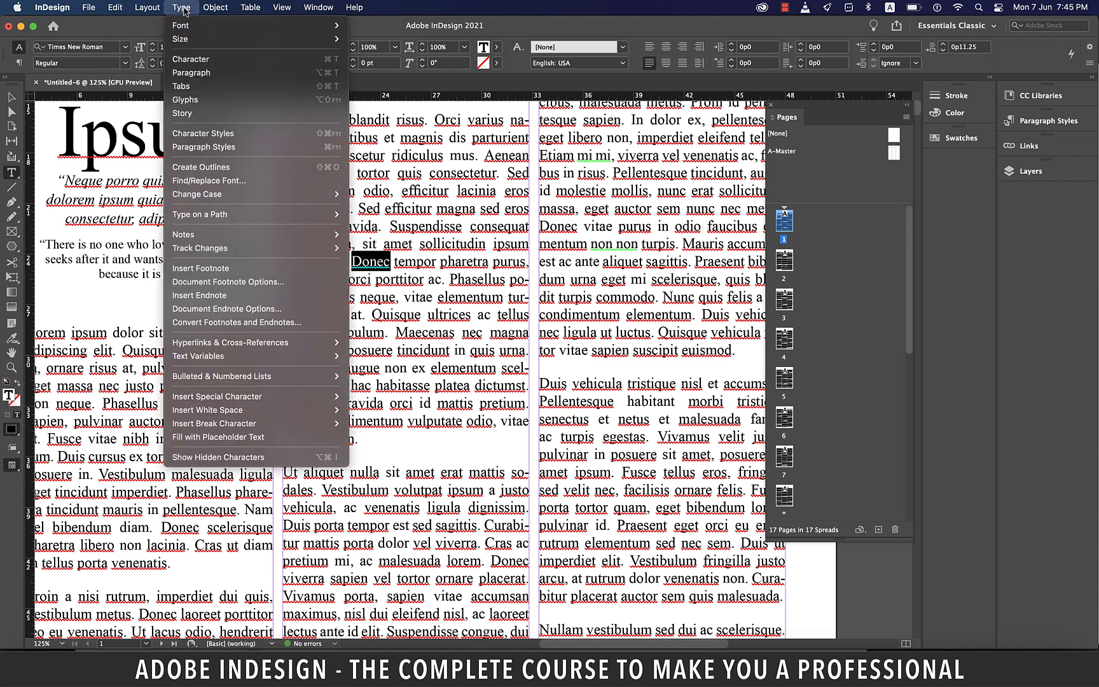
{"action": "mouse_move", "coordinate": [309, 347]}
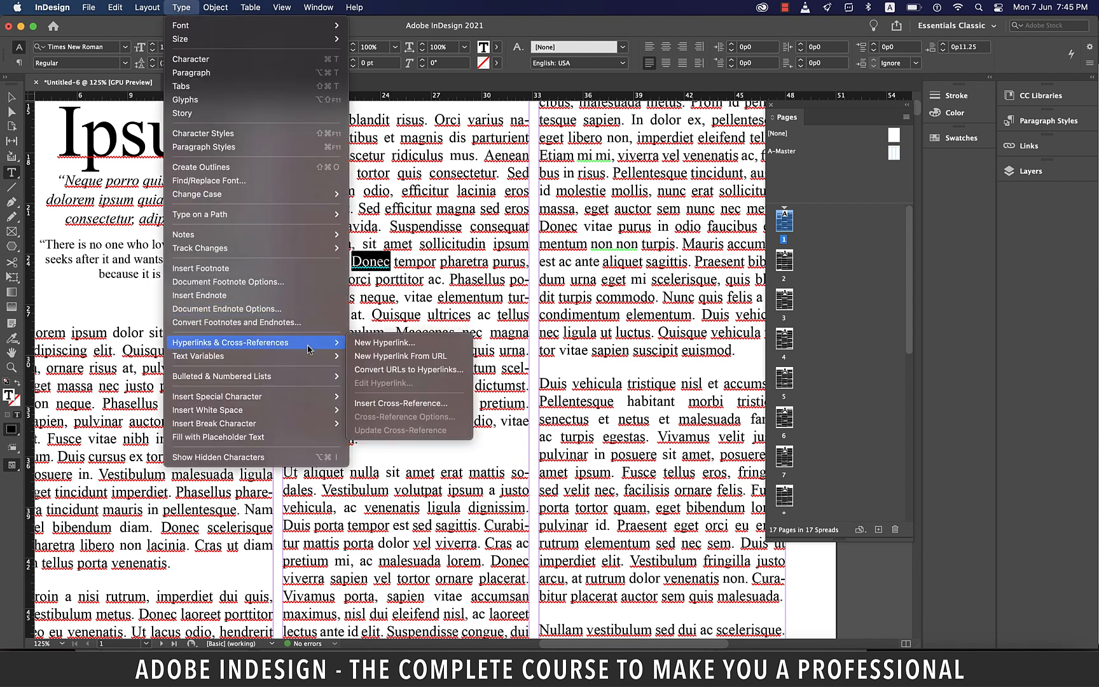
{"action": "left_click", "coordinate": [401, 344]}
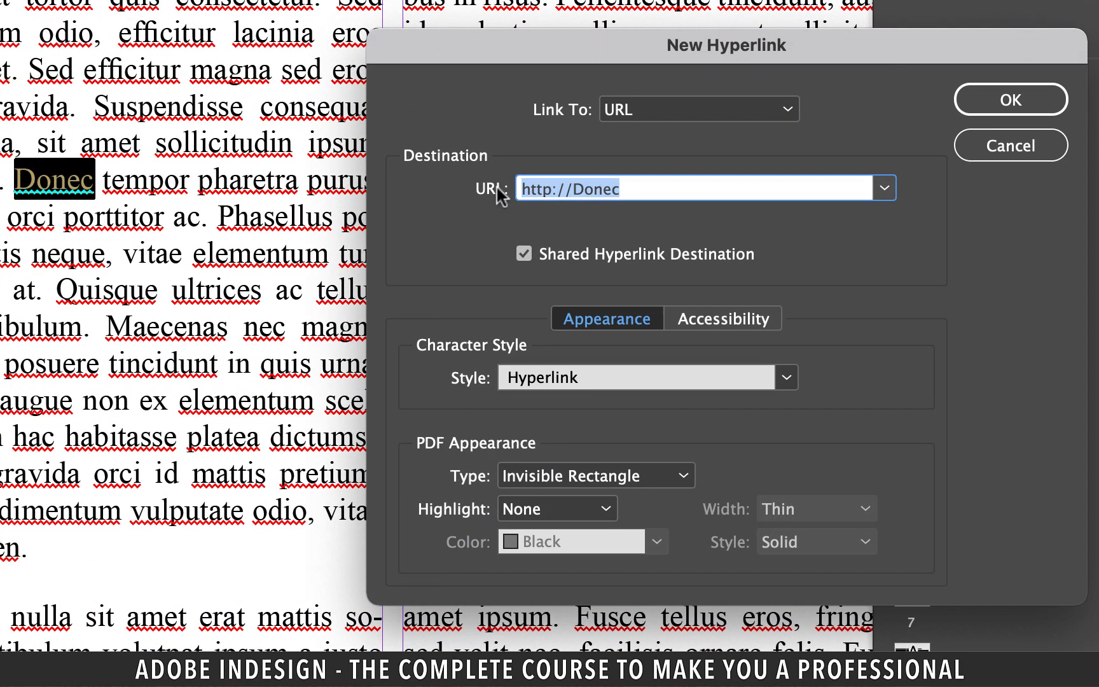
{"action": "left_click", "coordinate": [710, 110]}
{"action": "left_click", "coordinate": [709, 110]}
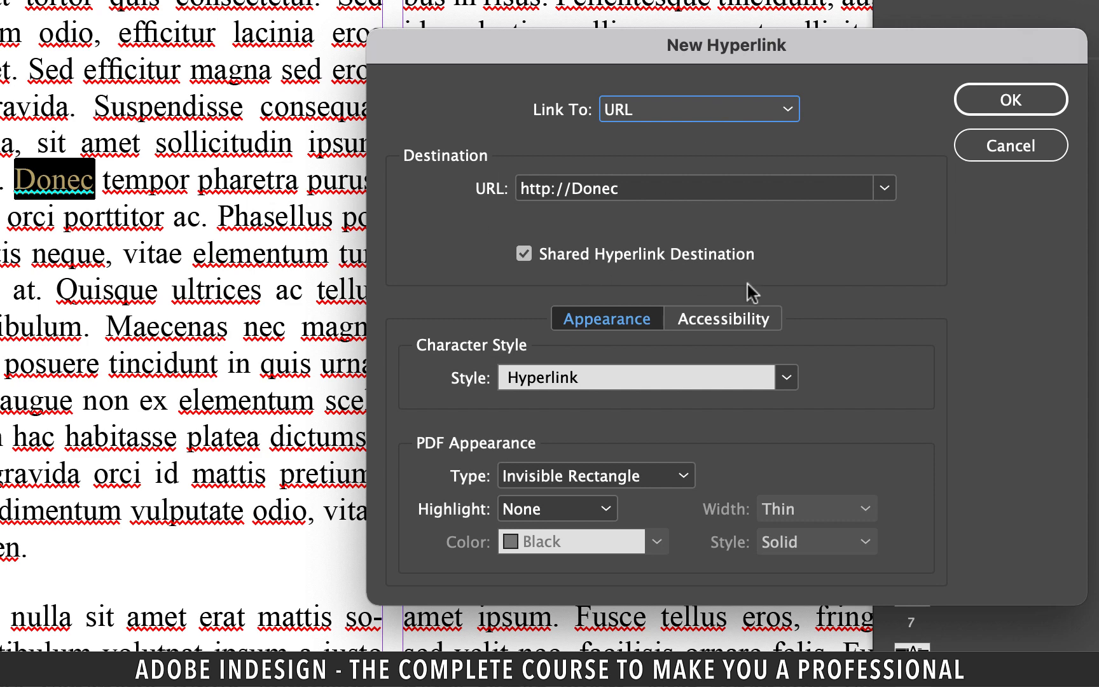
{"action": "left_click", "coordinate": [732, 380]}
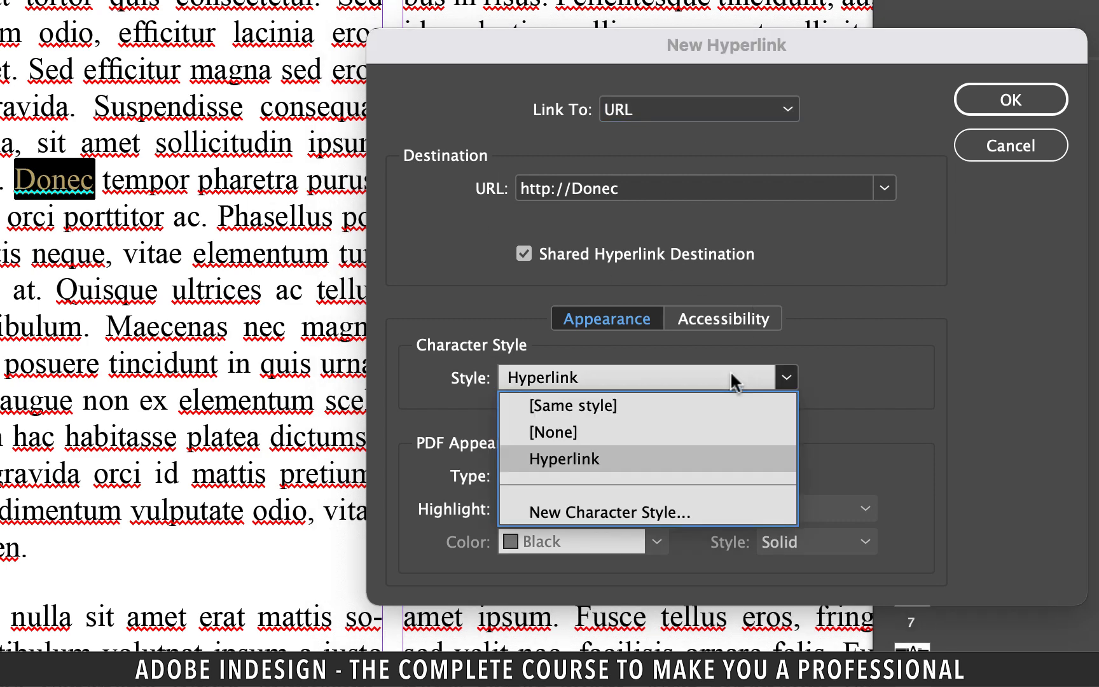
{"action": "left_click", "coordinate": [615, 447]}
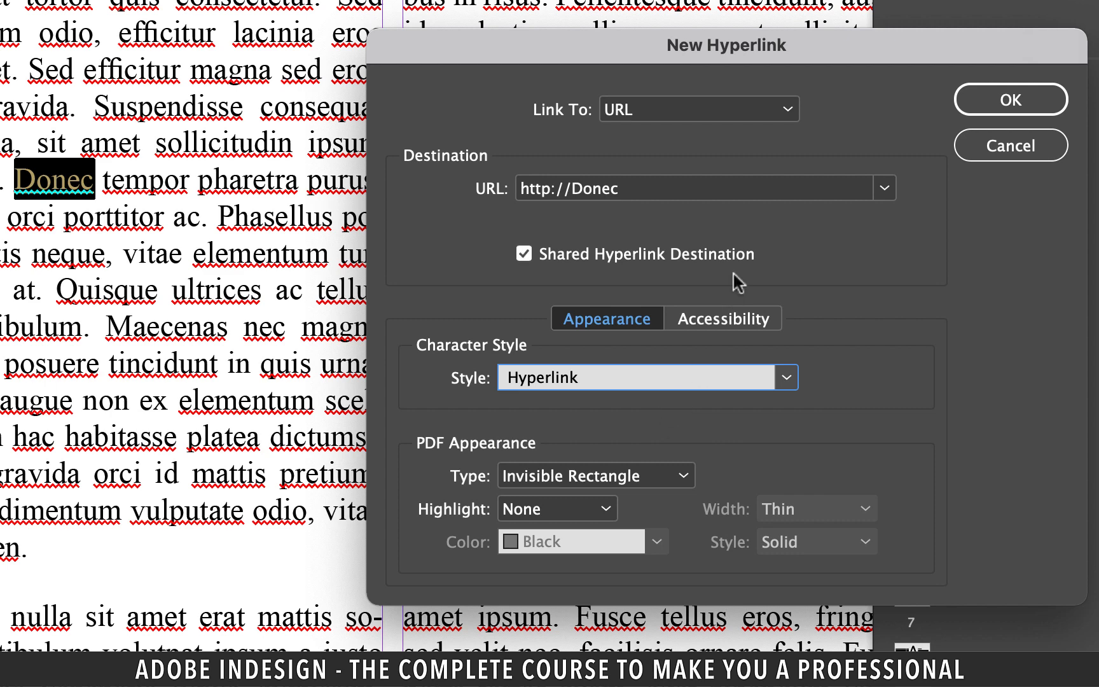
{"action": "left_click", "coordinate": [687, 188]}
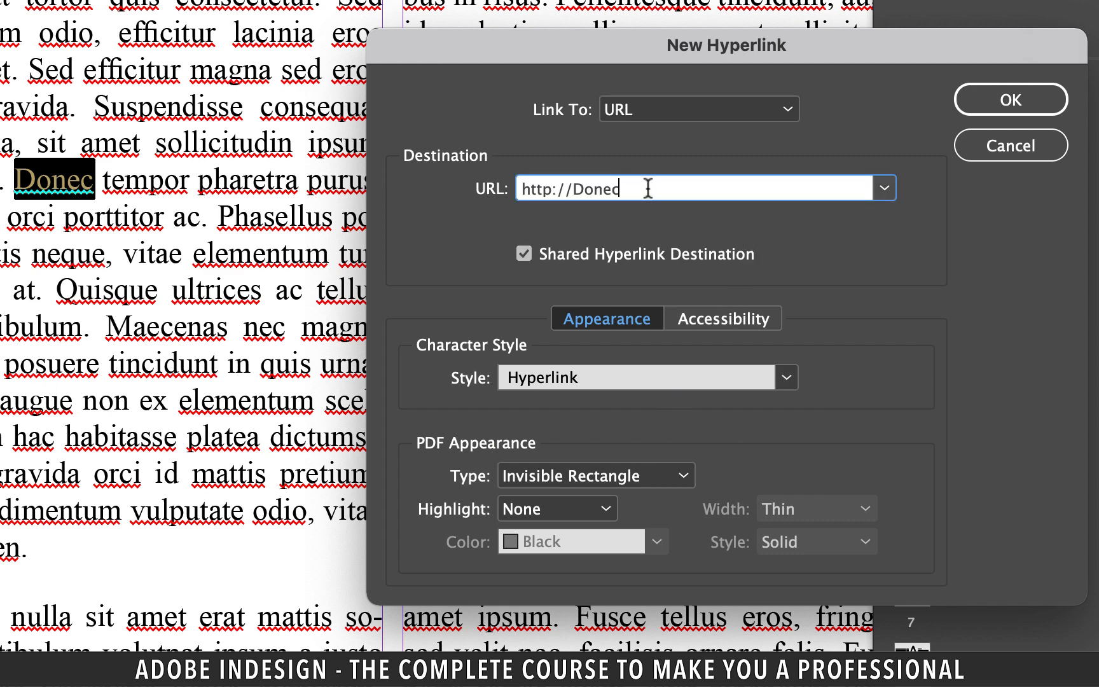
{"action": "double_click", "coordinate": [584, 189]}
{"action": "type", "text": "adobe.com"}
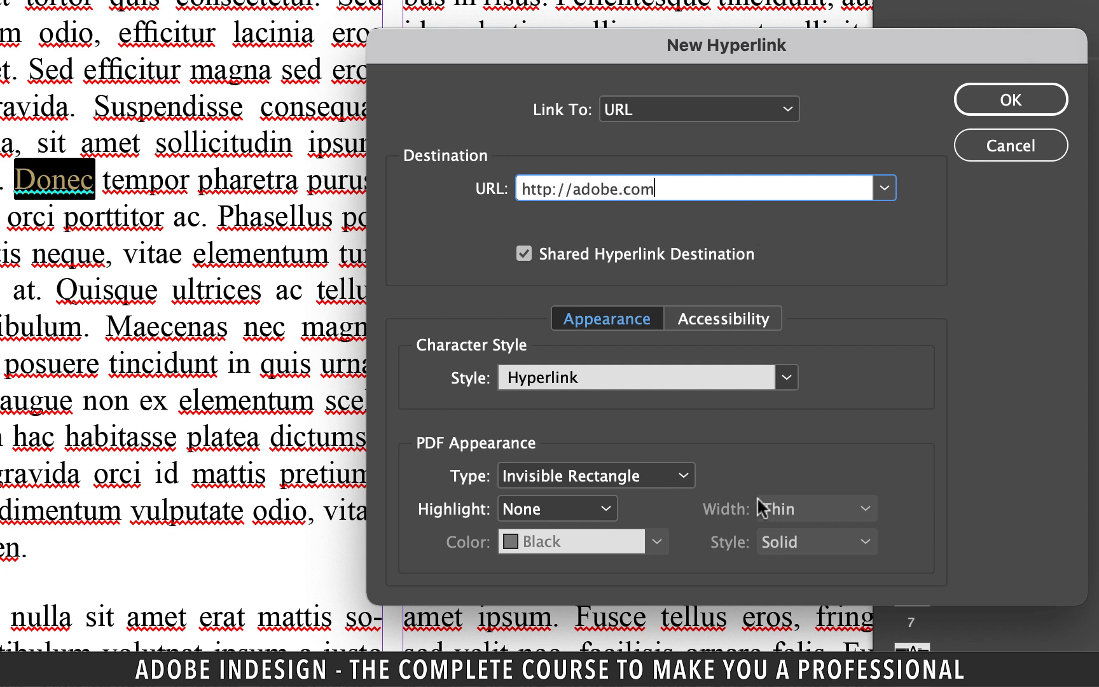
{"action": "left_click", "coordinate": [675, 481]}
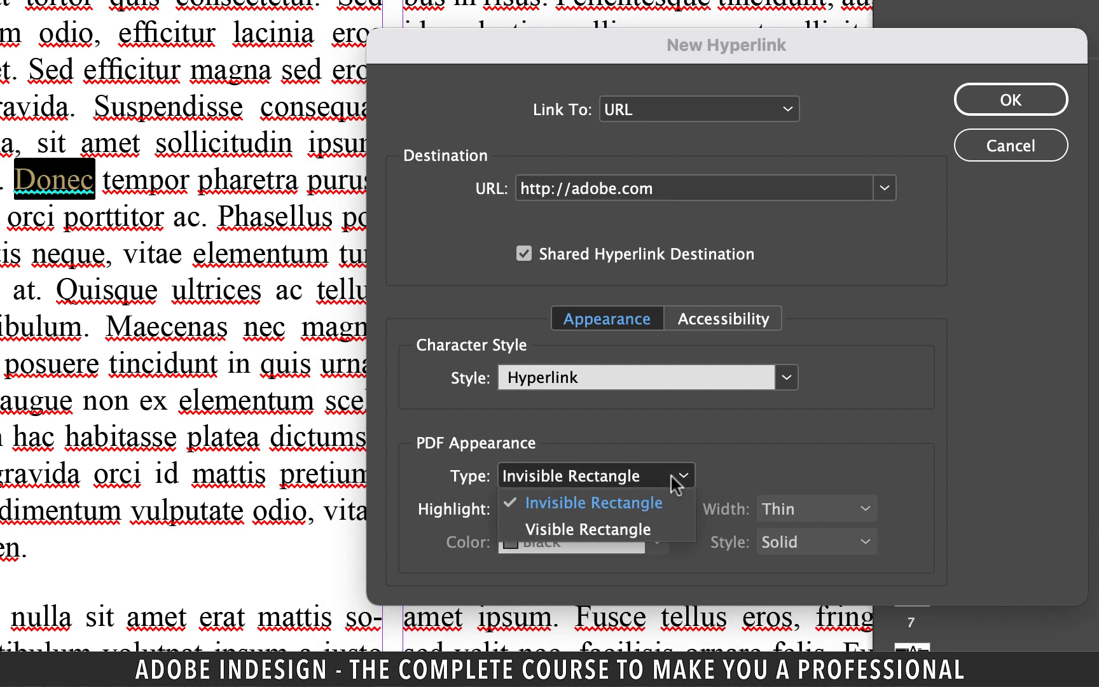
{"action": "left_click", "coordinate": [642, 529]}
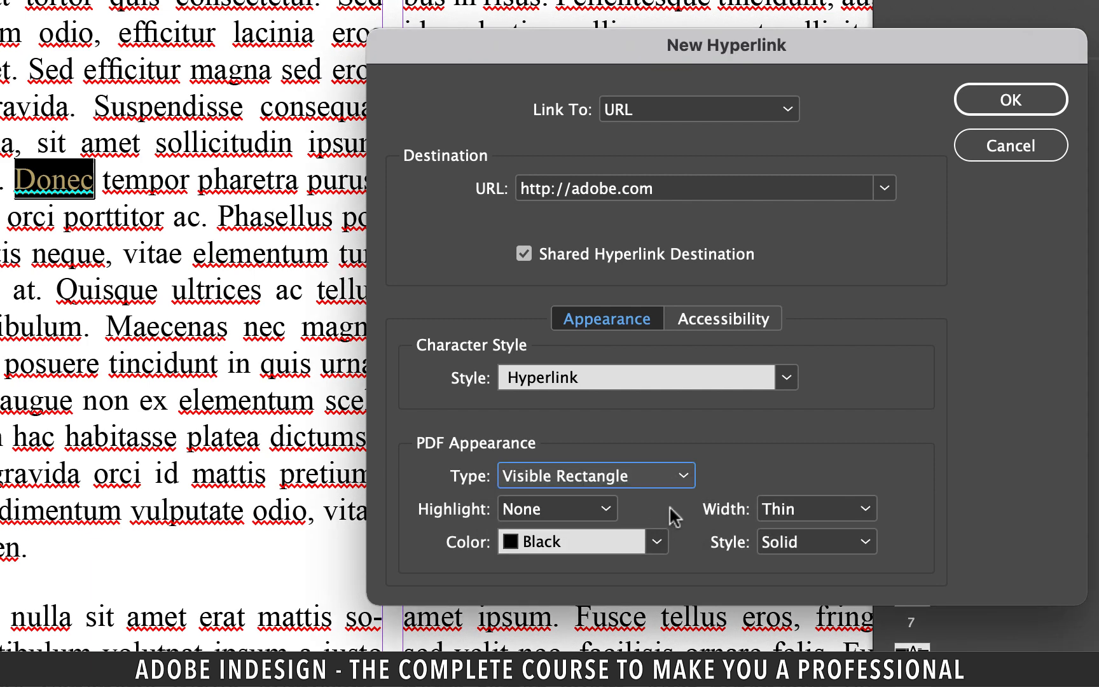
{"action": "left_click", "coordinate": [681, 475]}
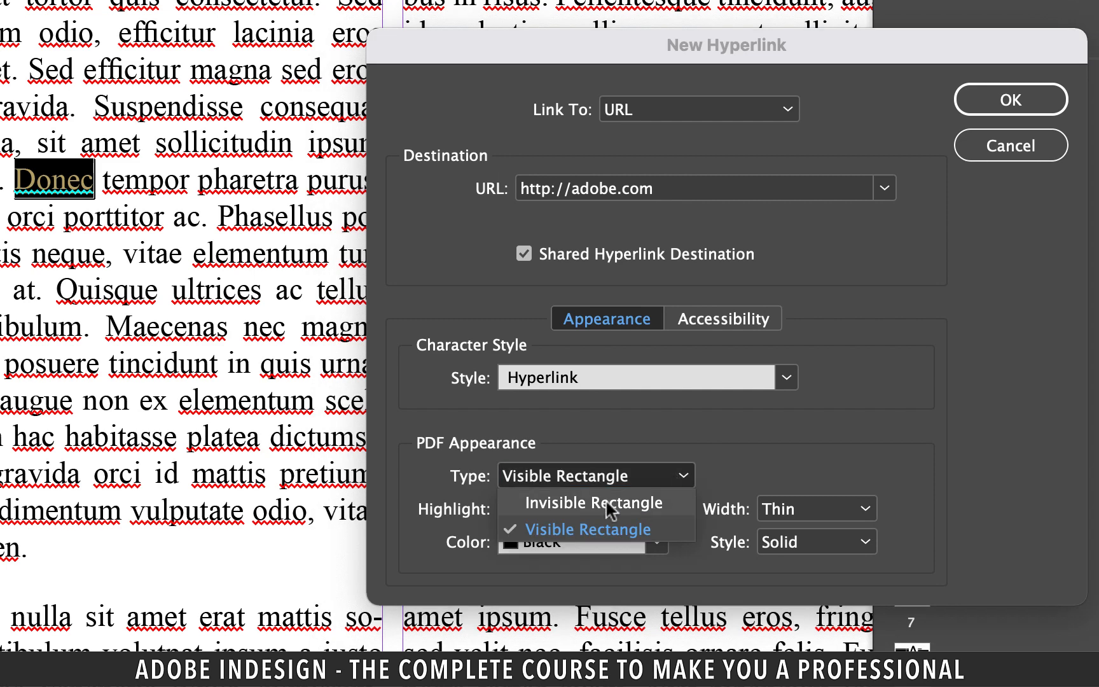
{"action": "left_click", "coordinate": [608, 503]}
Step: Keep the highlight at None and confirm the new hyperlink
{"action": "left_click", "coordinate": [607, 511]}
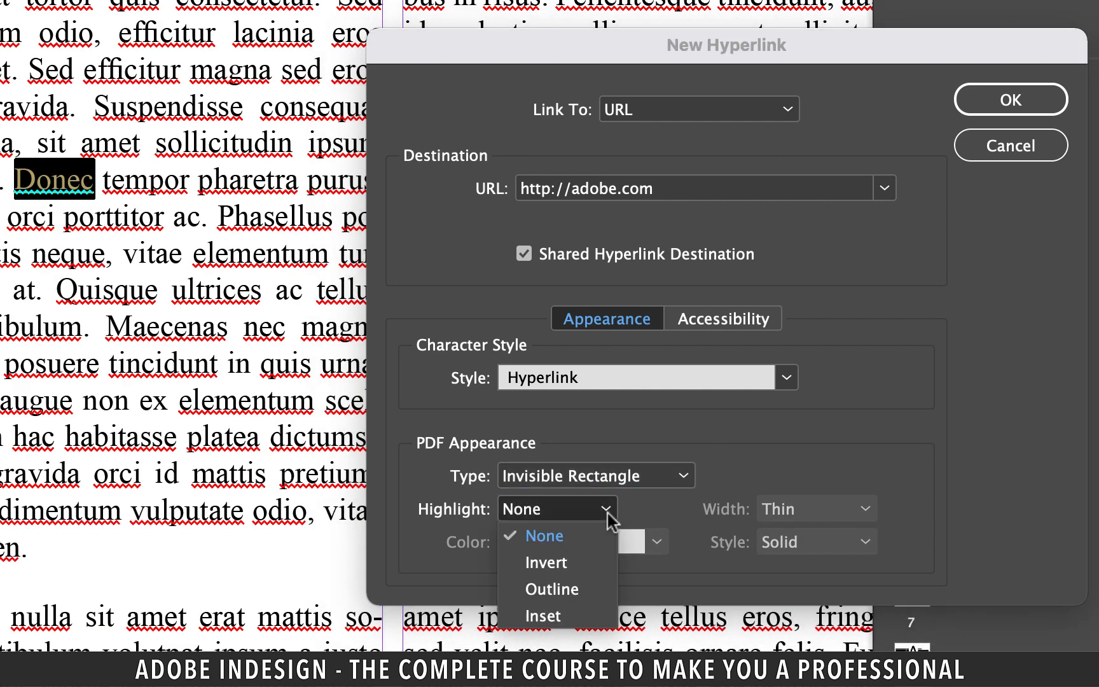
{"action": "left_click", "coordinate": [607, 514]}
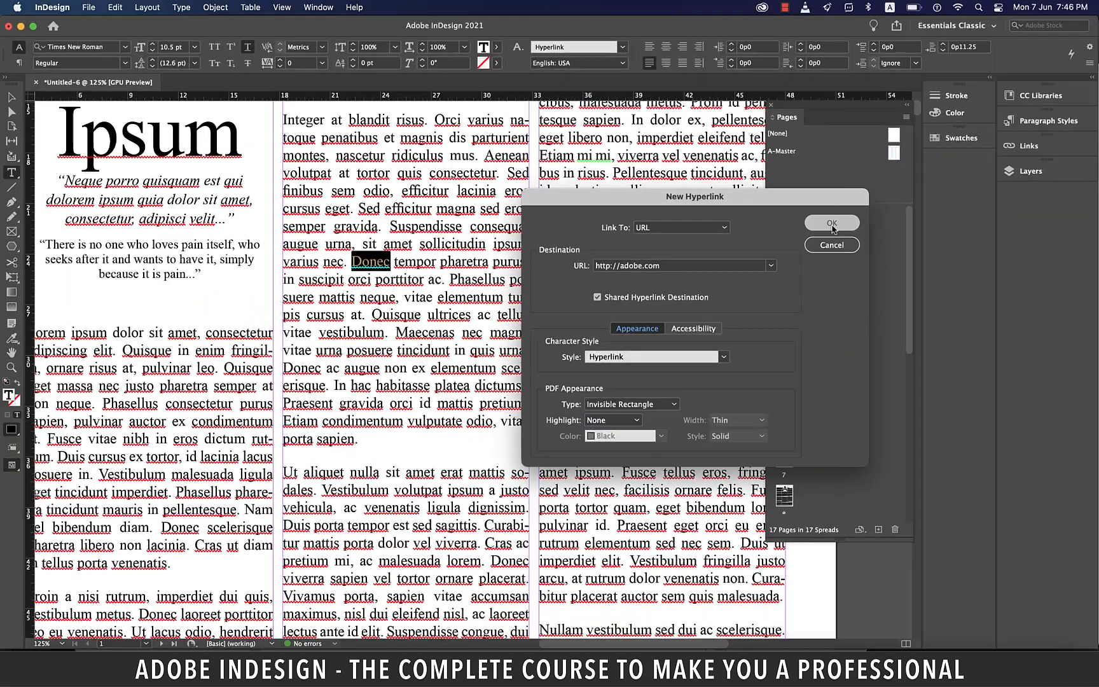
{"action": "left_click", "coordinate": [832, 223]}
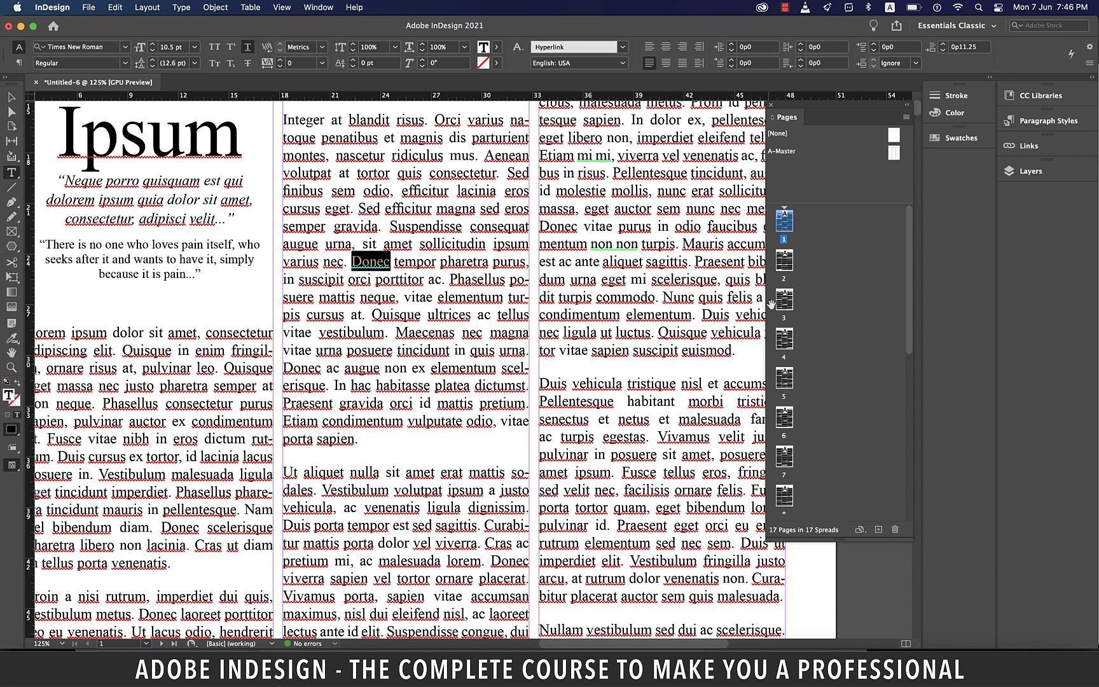
Step: Open the Hyperlinks panel and move it over the document
{"action": "left_click", "coordinate": [318, 7]}
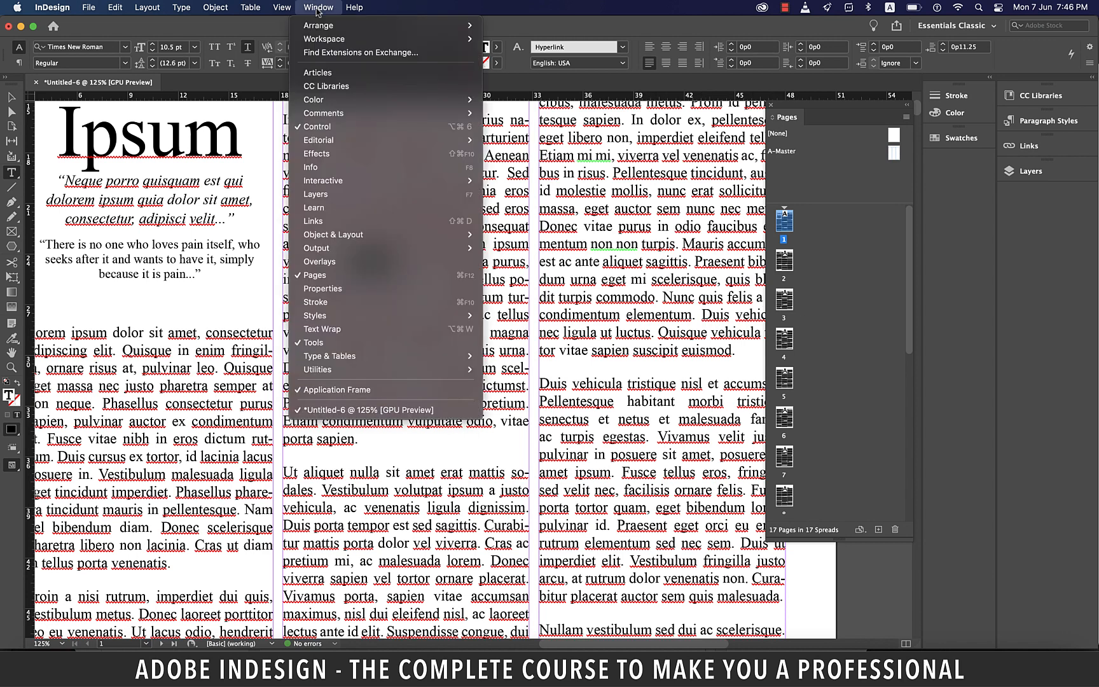
{"action": "mouse_move", "coordinate": [405, 183]}
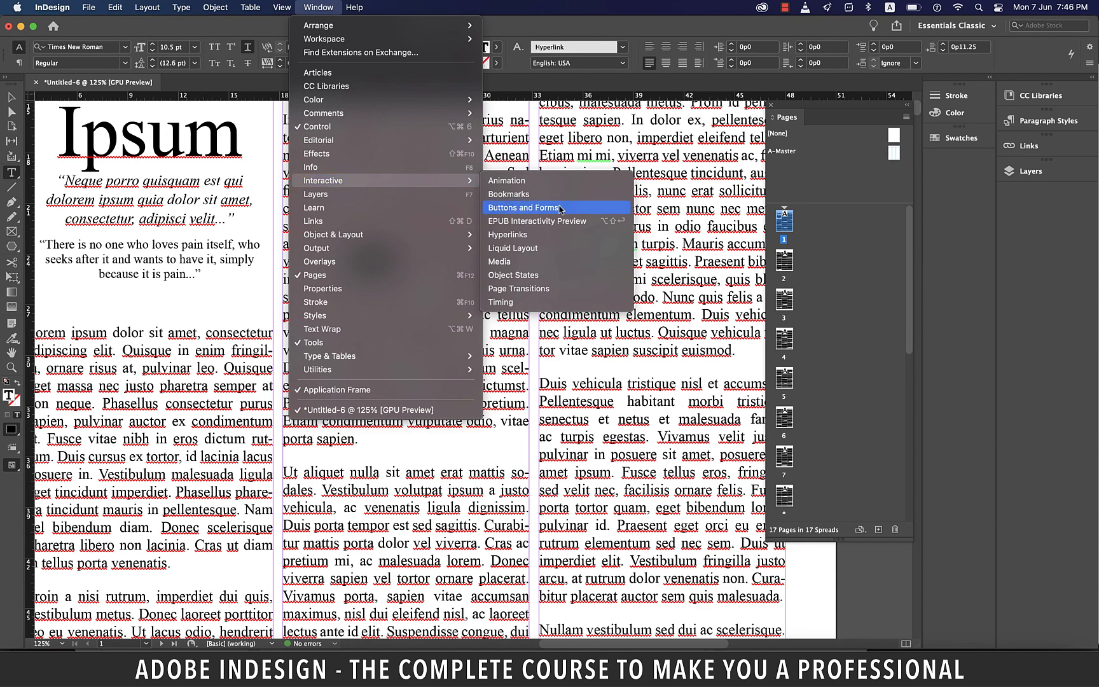
{"action": "left_click", "coordinate": [519, 238]}
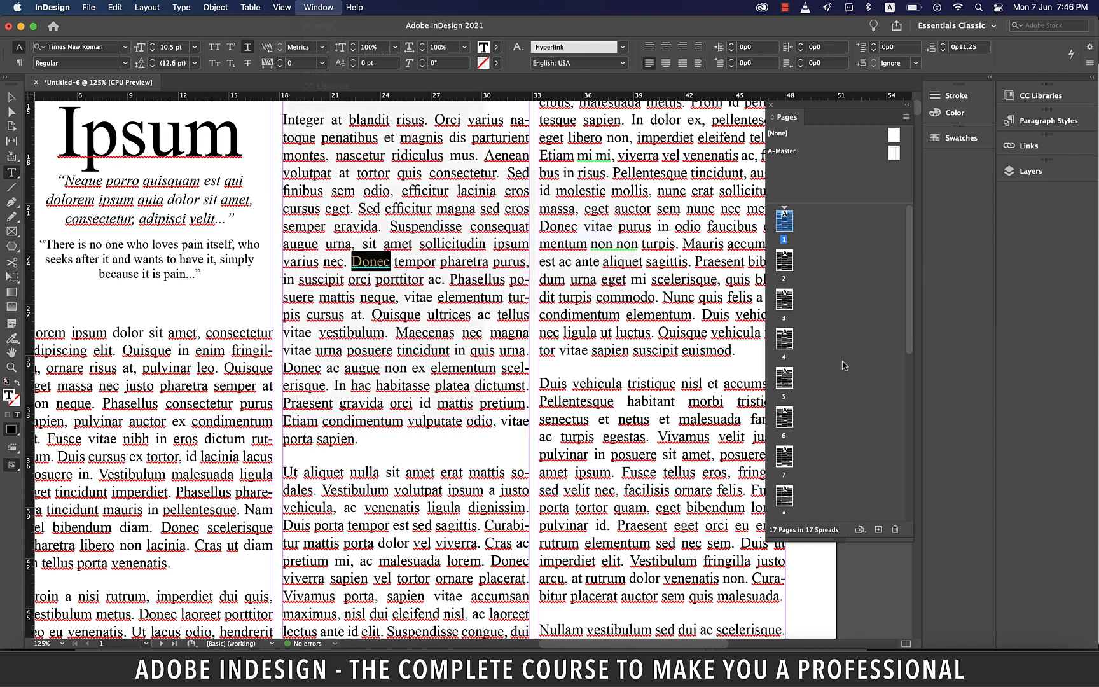
{"action": "left_click_drag", "start_coordinate": [471, 194], "coordinate": [704, 414]}
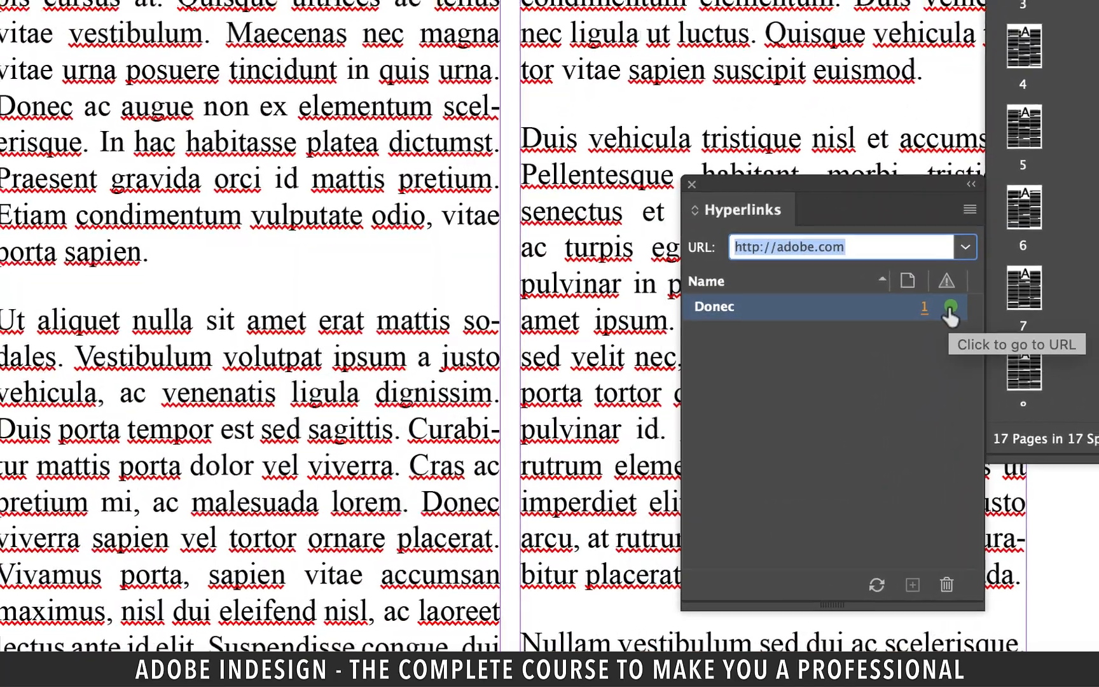
Step: Test the Donec hyperlink's destination in the browser and return to InDesign
{"action": "left_click", "coordinate": [949, 309]}
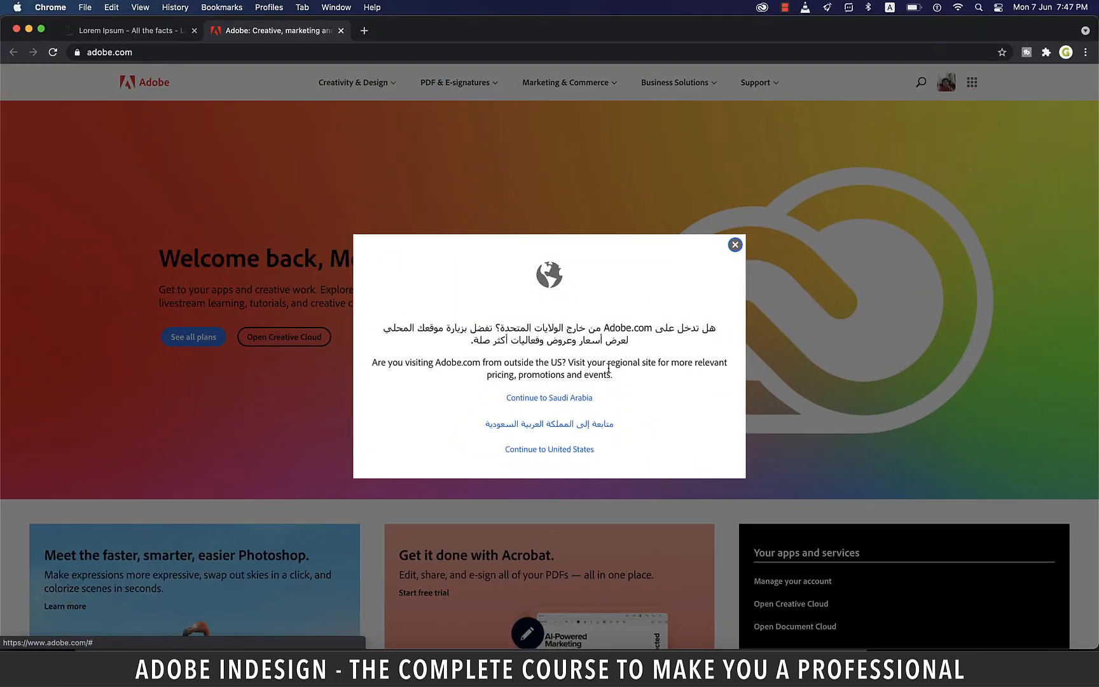
{"action": "key", "text": "super+Tab"}
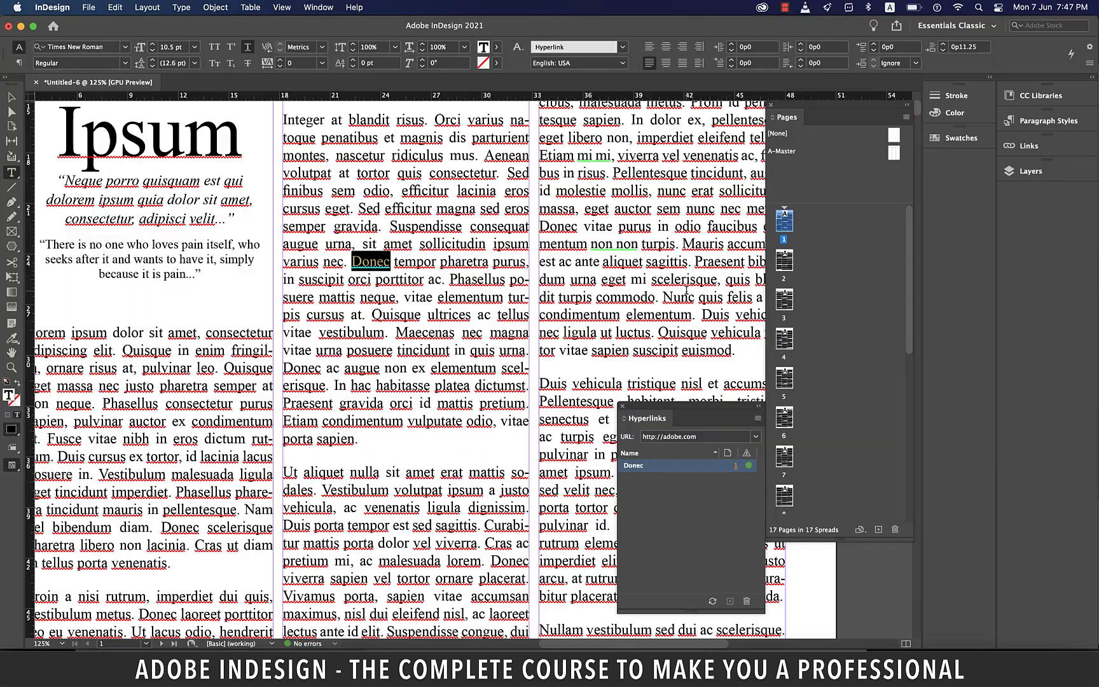
Step: Select the word "sapien" and create a new hyperlink from the panel that links to a Page
{"action": "left_click", "coordinate": [480, 404]}
{"action": "scroll", "coordinate": [382, 381], "scroll_direction": "down", "scroll_amount": 3}
{"action": "double_click", "coordinate": [336, 360]}
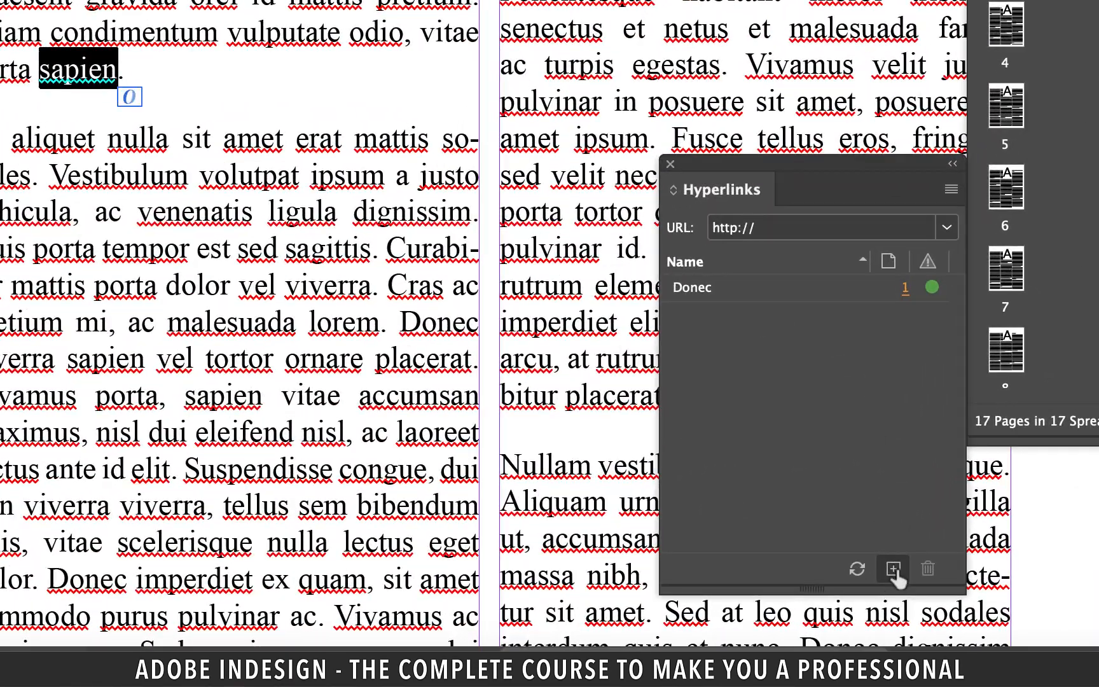
{"action": "left_click", "coordinate": [894, 569]}
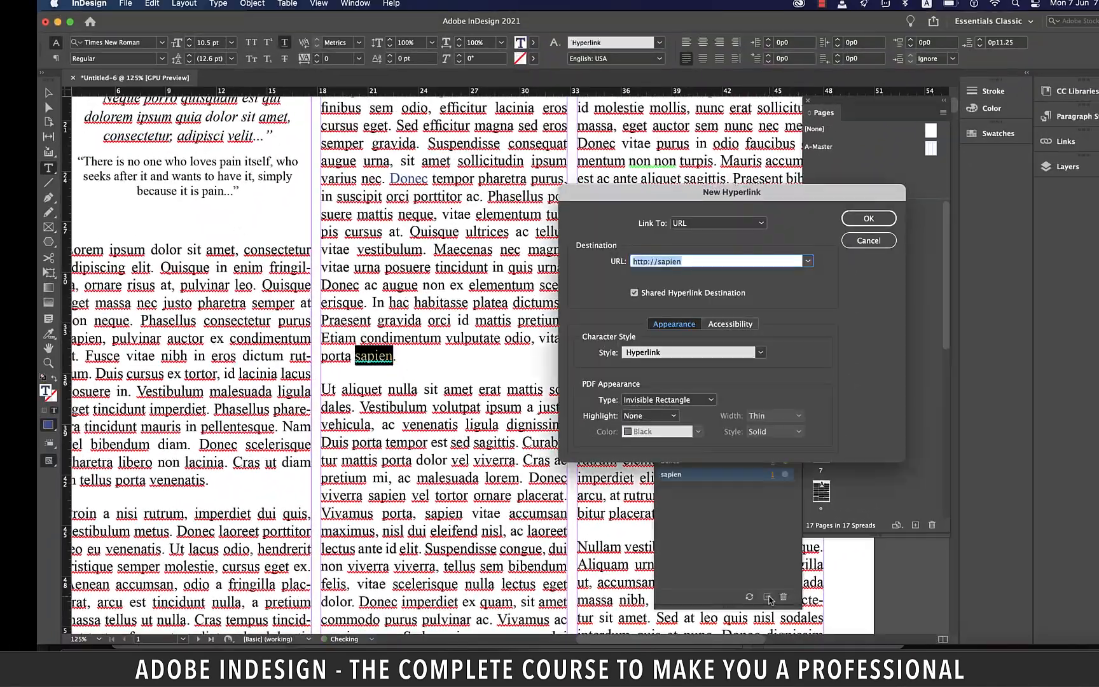
{"action": "left_click_drag", "start_coordinate": [805, 201], "coordinate": [793, 172]}
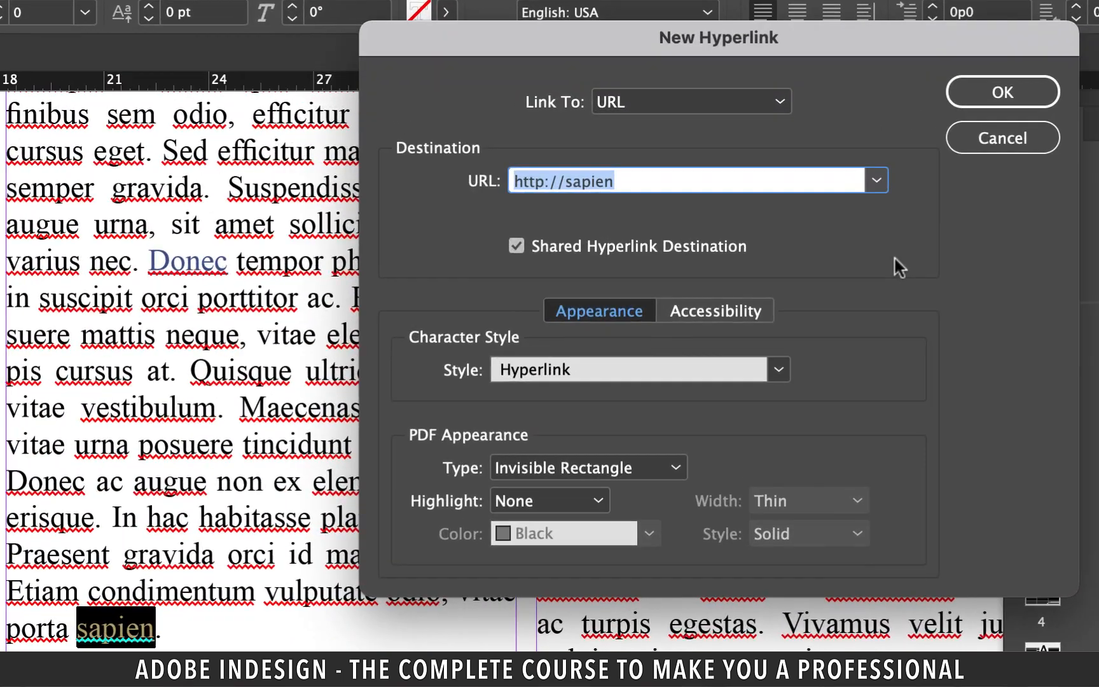
{"action": "left_click", "coordinate": [700, 192]}
{"action": "left_click", "coordinate": [669, 210]}
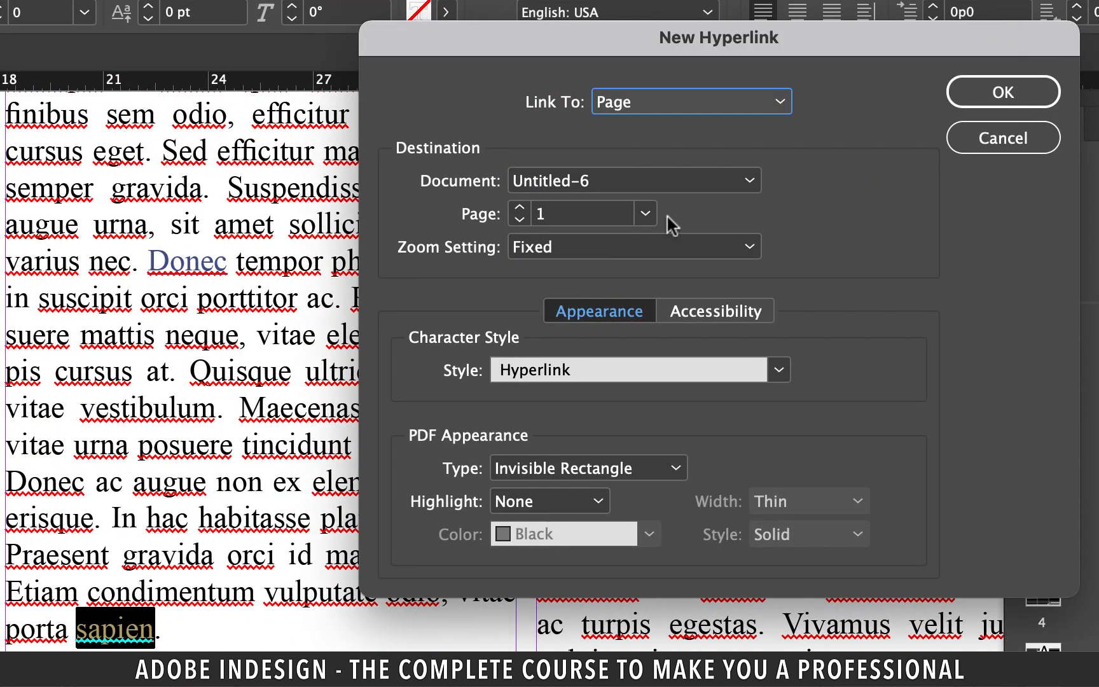
Step: Set the hyperlink destination to page 7 of document Untitled-6 and confirm it
{"action": "left_click", "coordinate": [590, 182]}
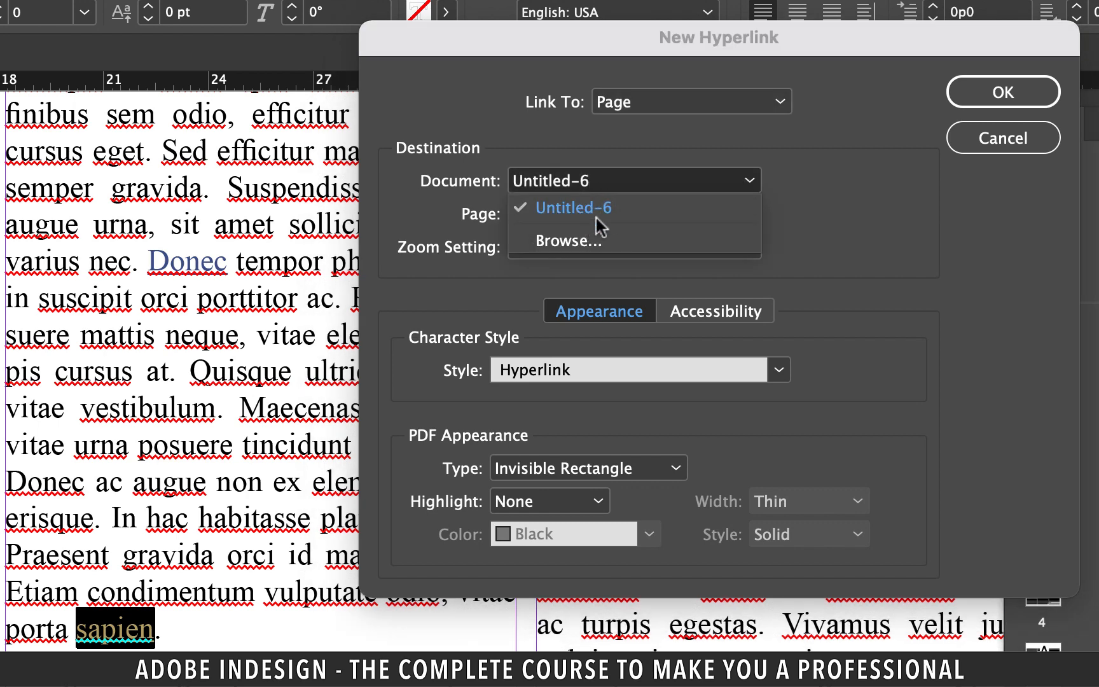
{"action": "left_click", "coordinate": [601, 211]}
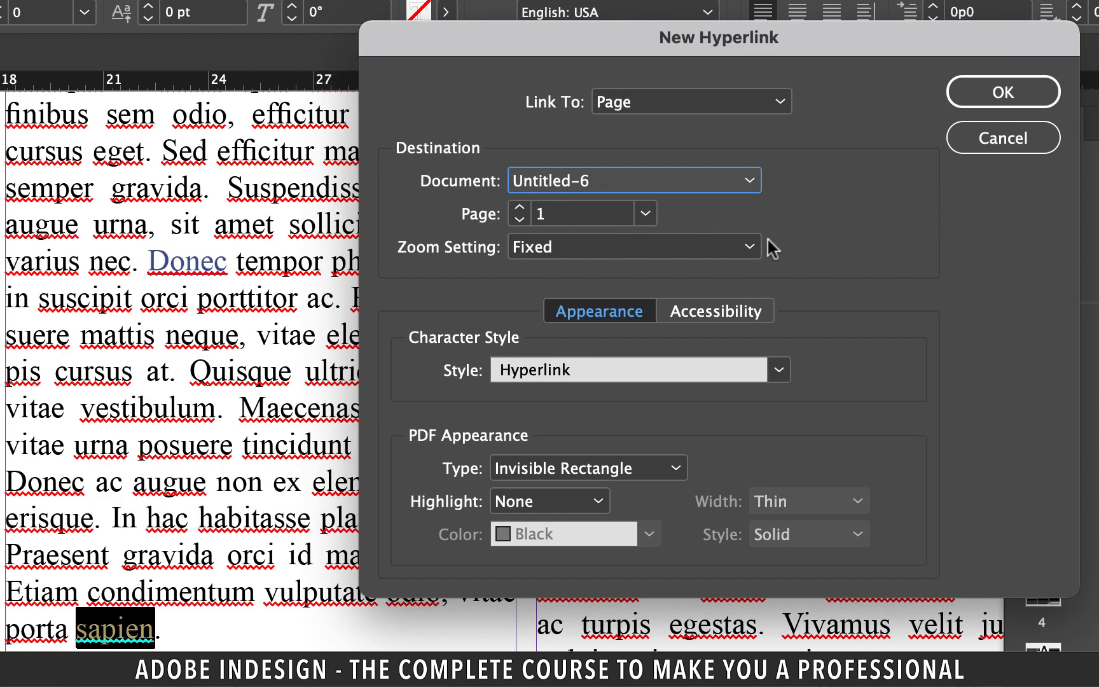
{"action": "left_click", "coordinate": [645, 213]}
{"action": "left_click", "coordinate": [571, 402]}
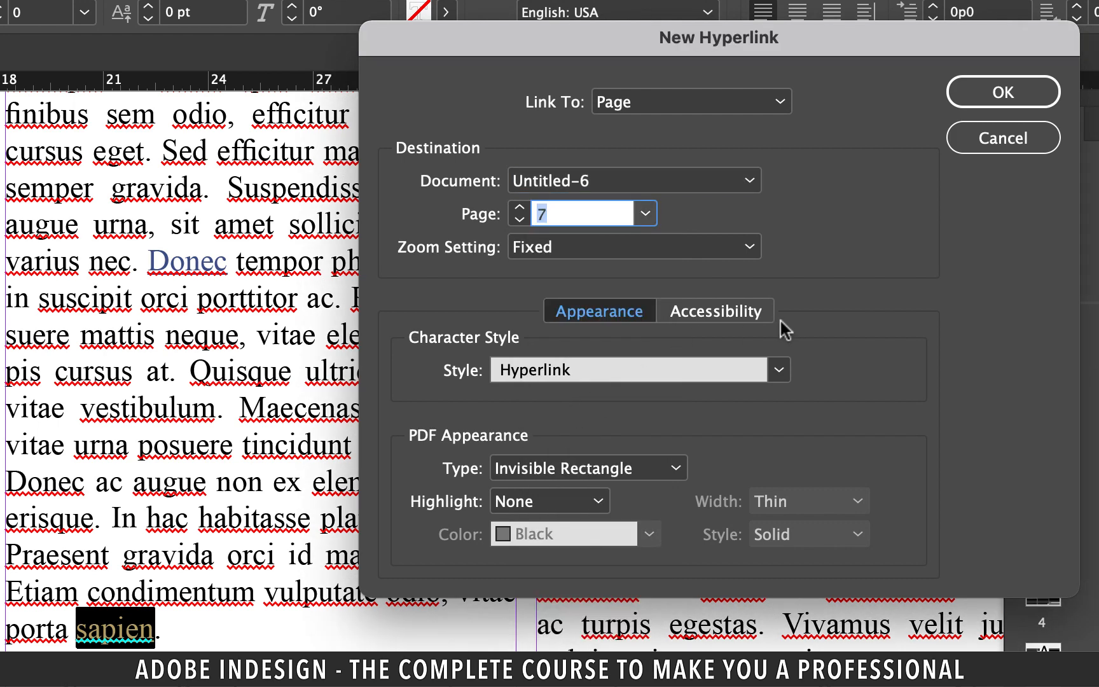
{"action": "left_click", "coordinate": [771, 371]}
{"action": "left_click", "coordinate": [771, 371]}
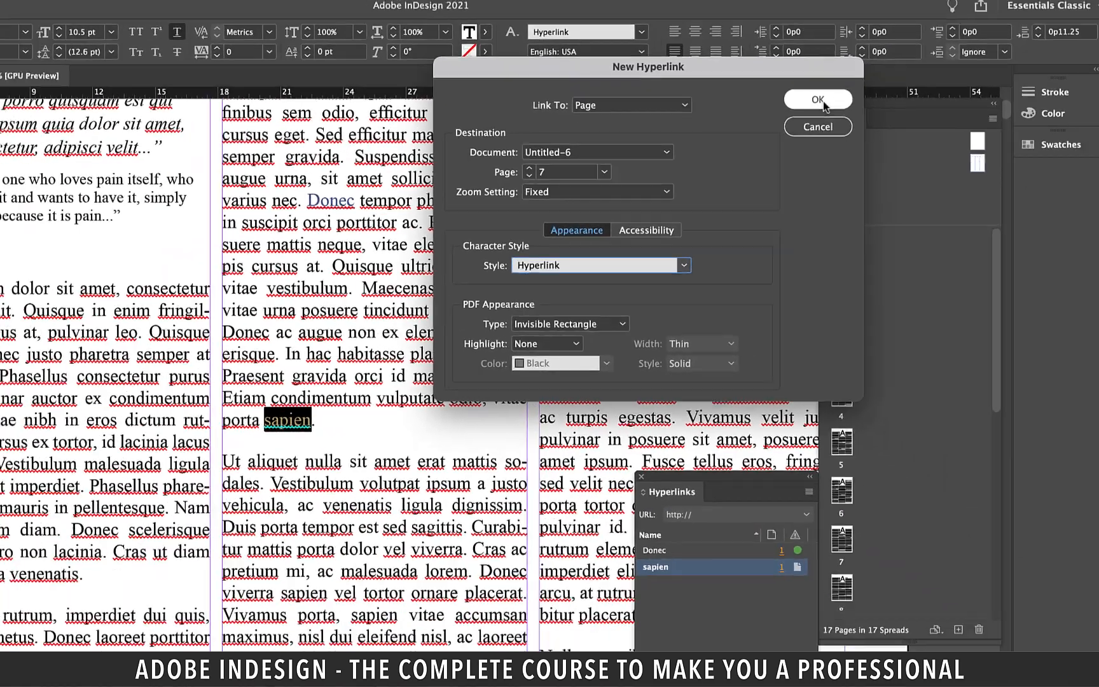
{"action": "left_click", "coordinate": [1010, 92]}
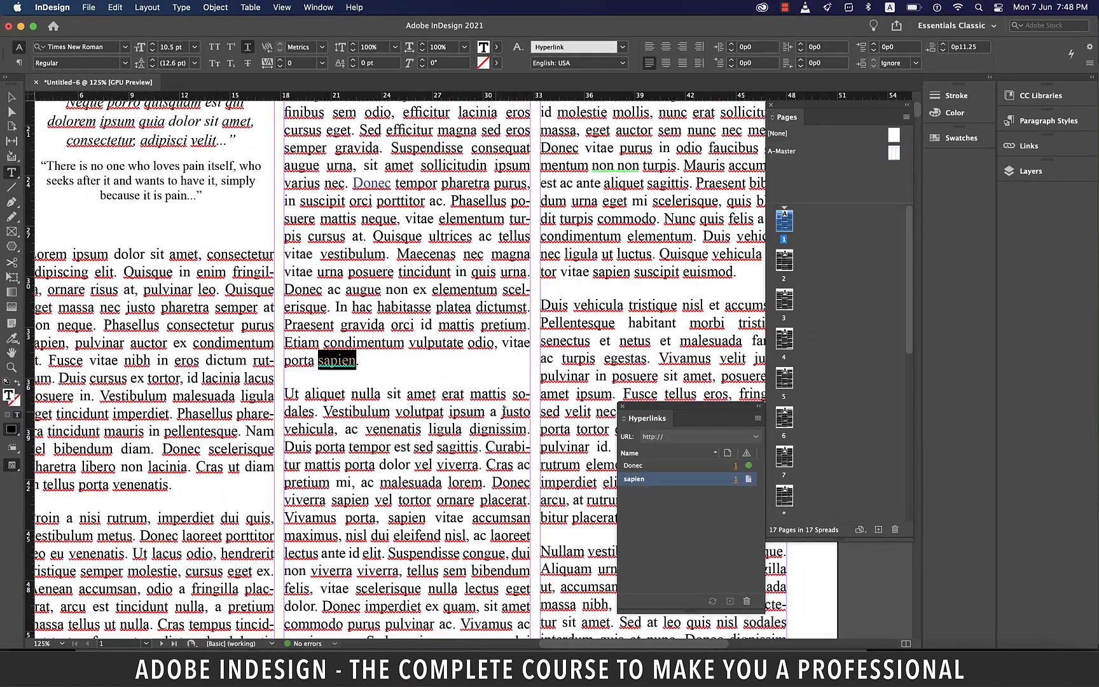
Step: Jump to the sapien hyperlink's destination page from the Hyperlinks panel
{"action": "left_click", "coordinate": [737, 519]}
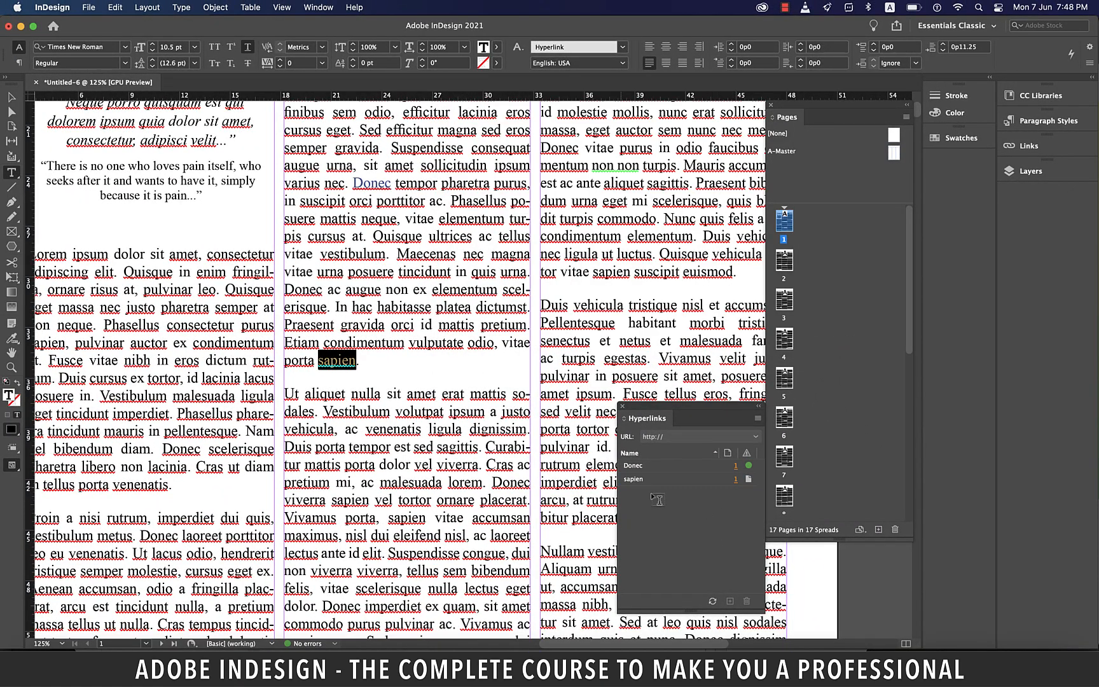
{"action": "left_click", "coordinate": [748, 480]}
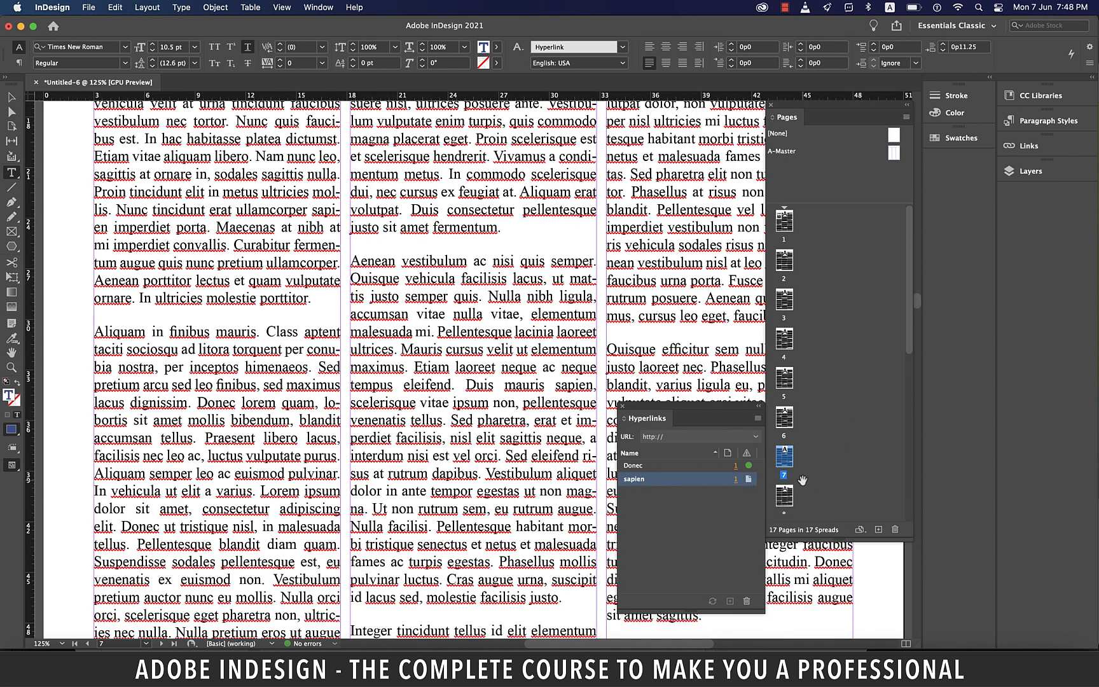
Step: Navigate to page 17 of the document
{"action": "scroll", "coordinate": [790, 431], "scroll_direction": "down", "scroll_amount": 10}
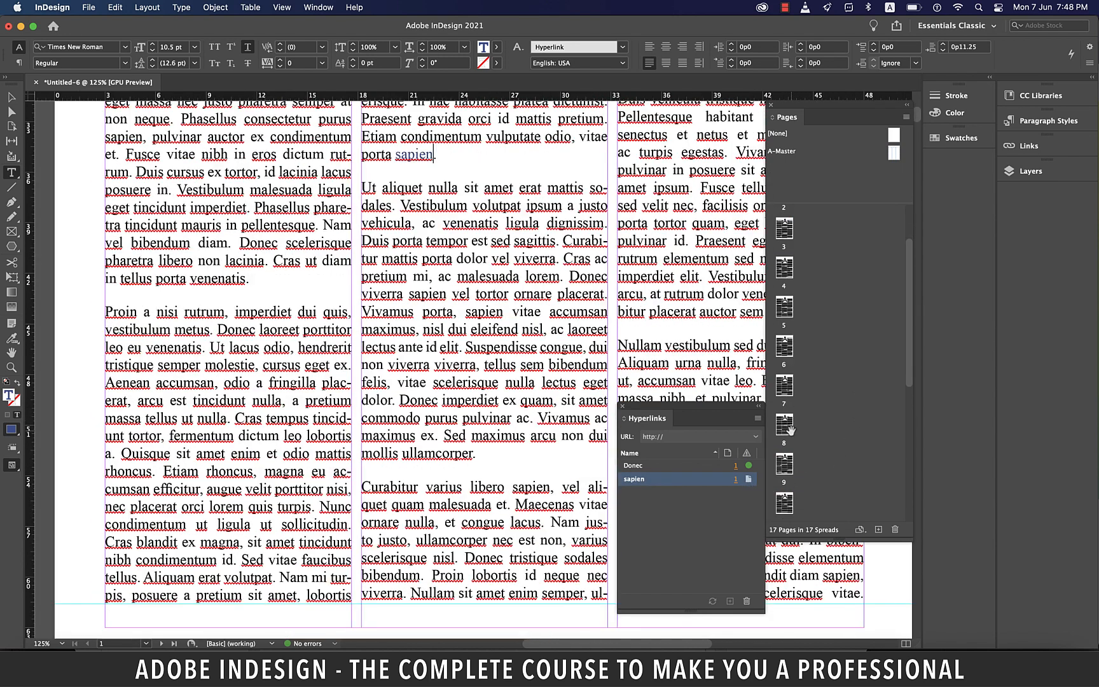
{"action": "double_click", "coordinate": [785, 488]}
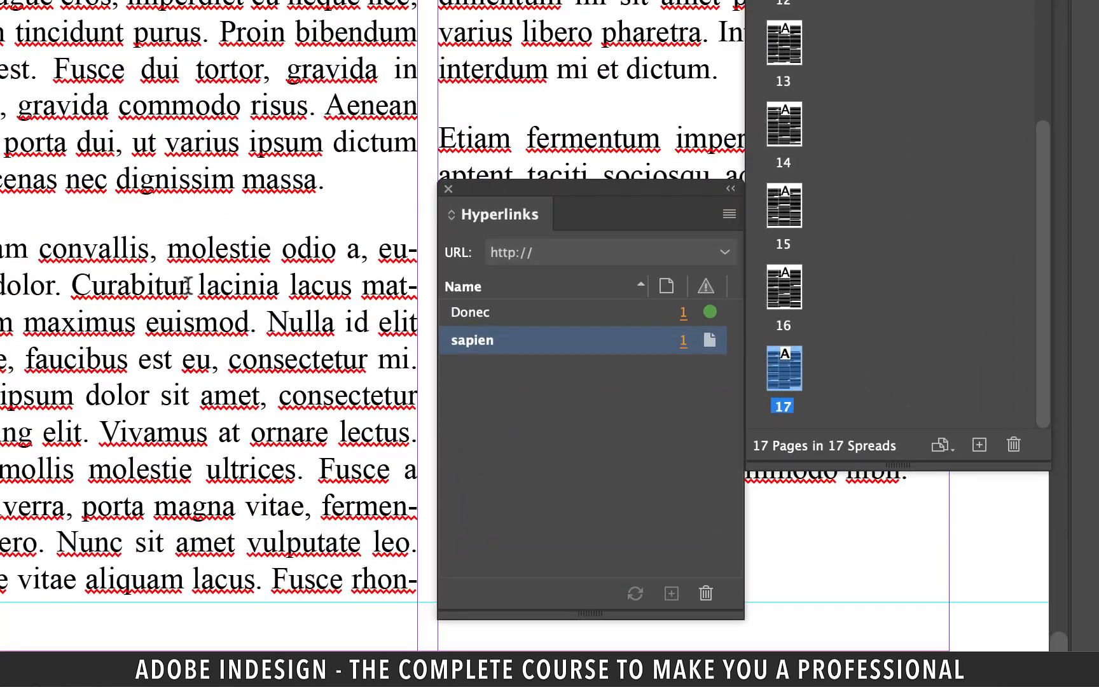
Step: Select the word "Curabitur" on page 17 and create a Text Anchor hyperlink destination named Curabitur
{"action": "left_click_drag", "start_coordinate": [496, 452], "coordinate": [451, 452]}
{"action": "left_click_drag", "start_coordinate": [93, 284], "coordinate": [71, 284]}
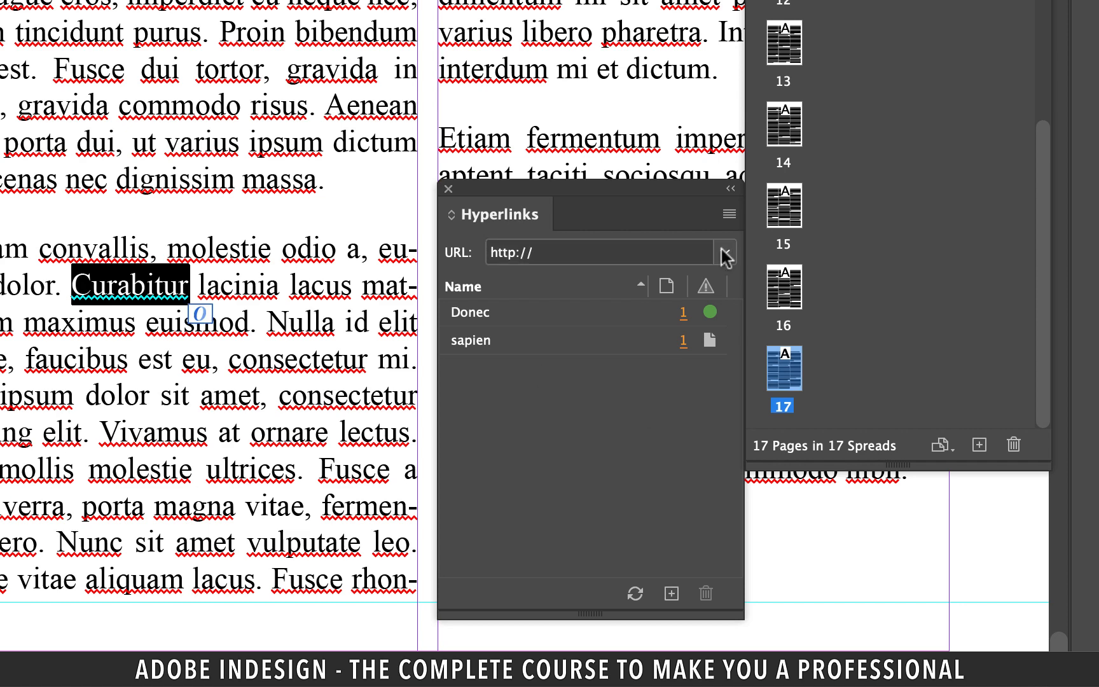
{"action": "left_click", "coordinate": [728, 214]}
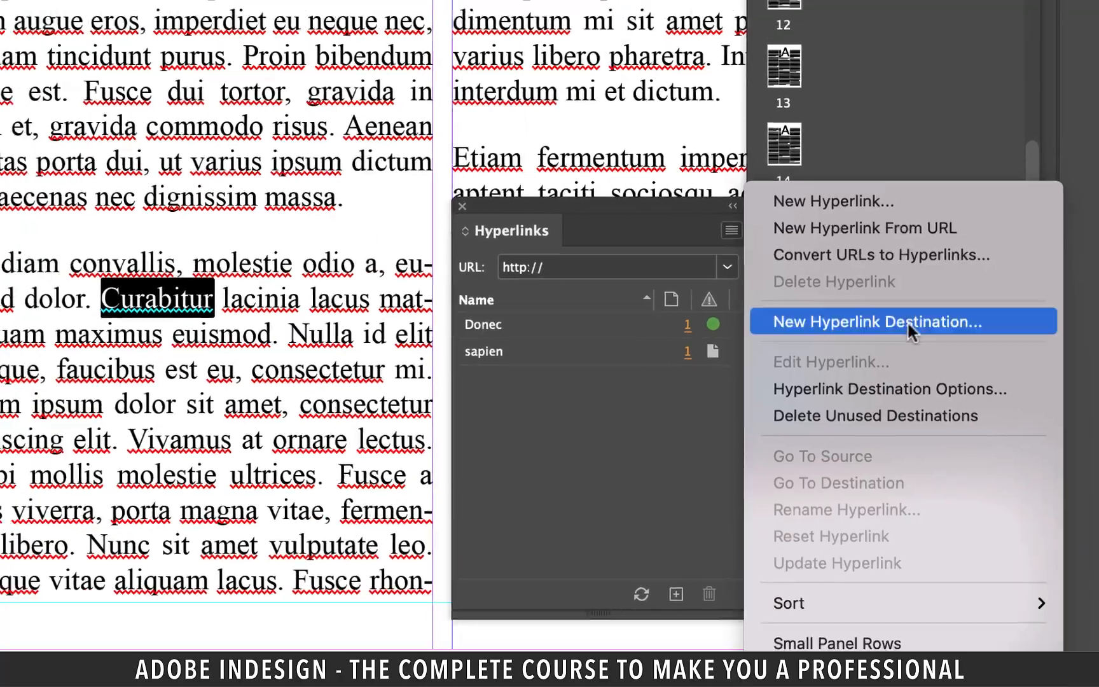
{"action": "left_click", "coordinate": [912, 309]}
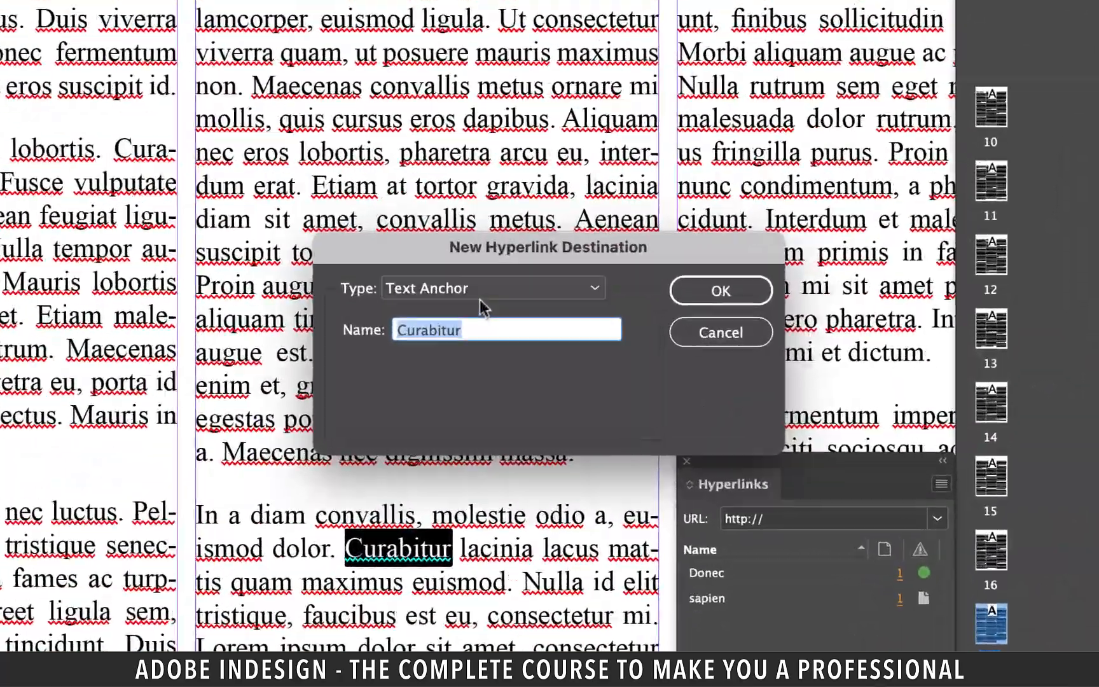
{"action": "left_click", "coordinate": [485, 294]}
{"action": "left_click", "coordinate": [443, 337]}
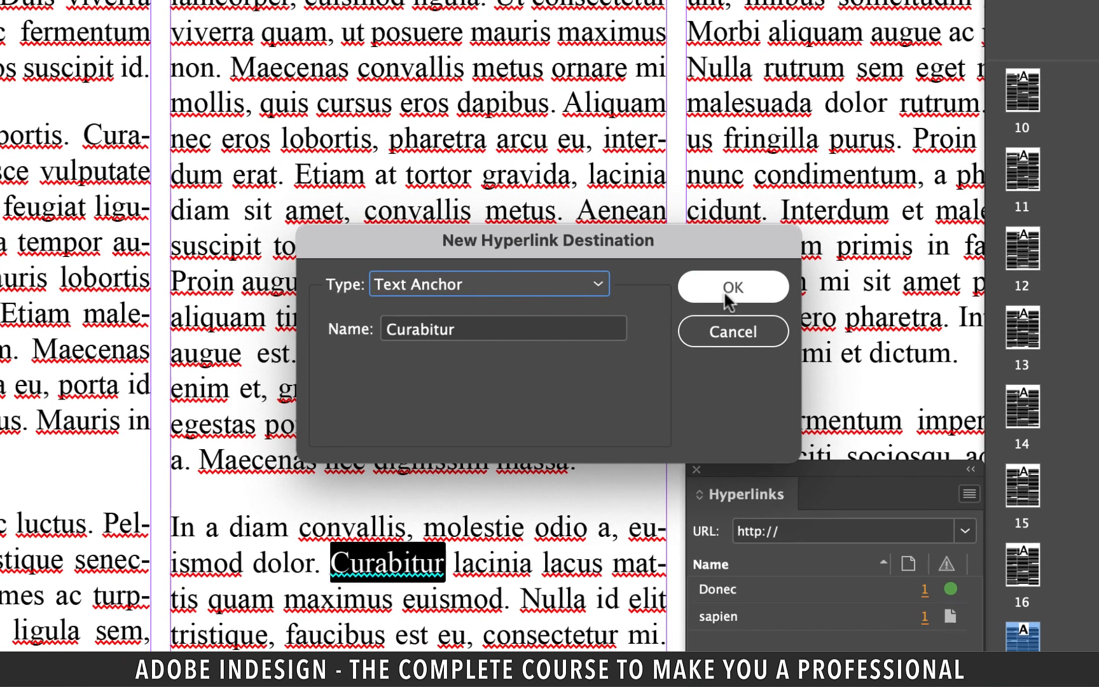
{"action": "left_click", "coordinate": [731, 287]}
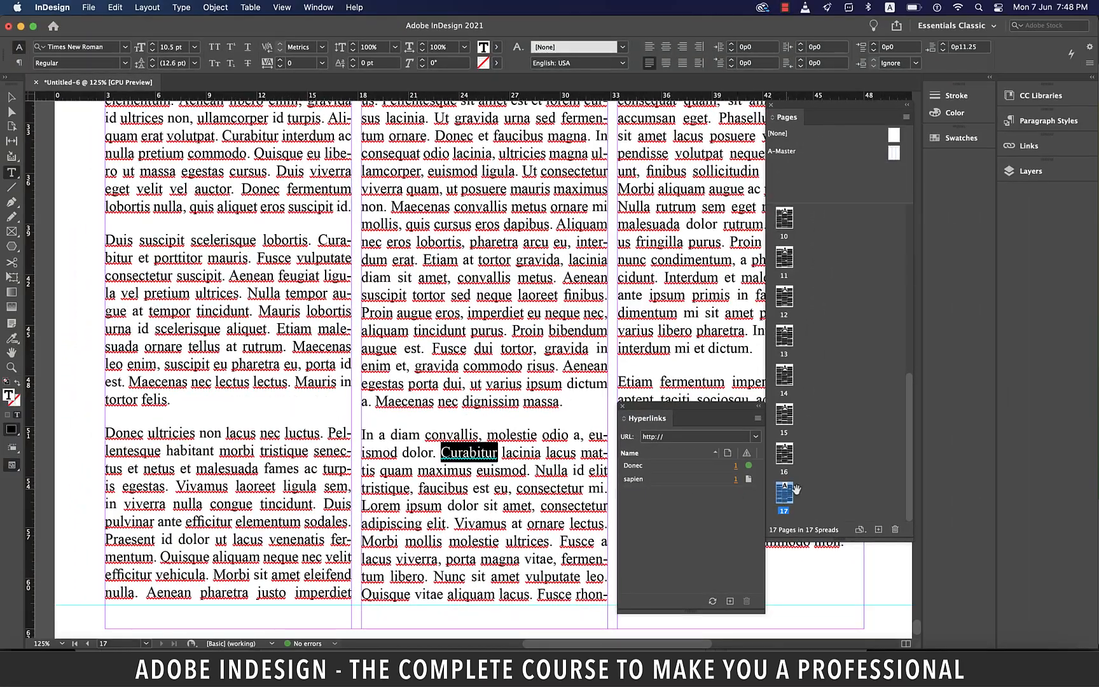
Step: On page 1, link the word "Vestibulum" to the Curabitur text anchor and jump to its destination
{"action": "scroll", "coordinate": [856, 330], "scroll_direction": "up", "scroll_amount": 10}
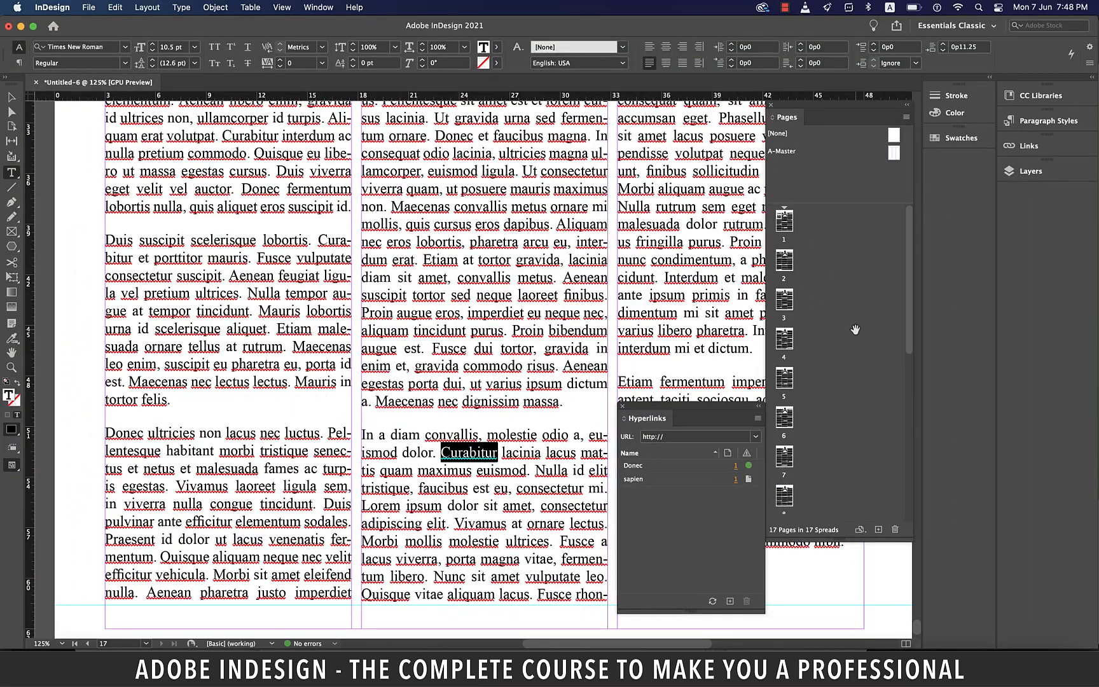
{"action": "left_click", "coordinate": [785, 219]}
{"action": "double_click", "coordinate": [784, 220]}
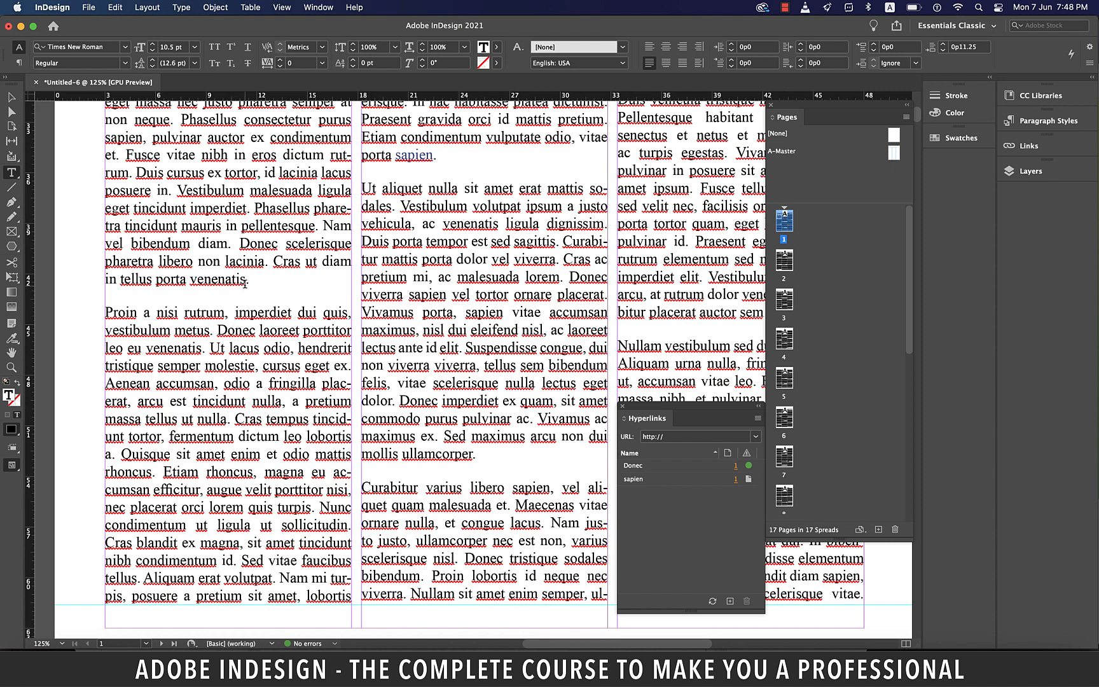
{"action": "double_click", "coordinate": [242, 192]}
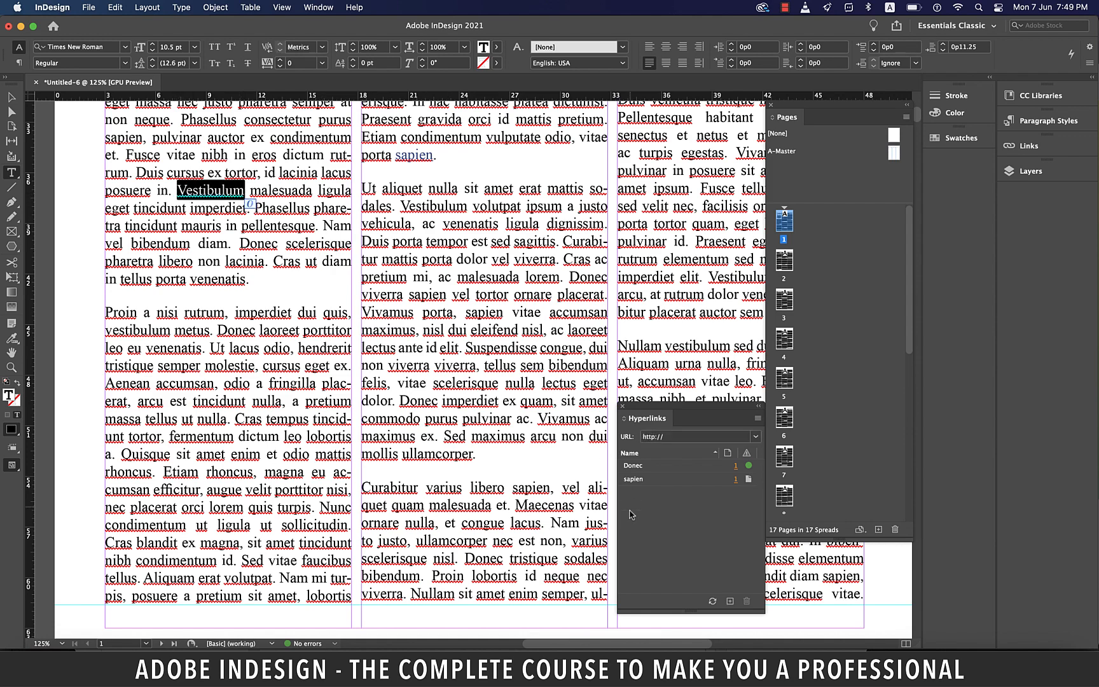
{"action": "left_click", "coordinate": [730, 602]}
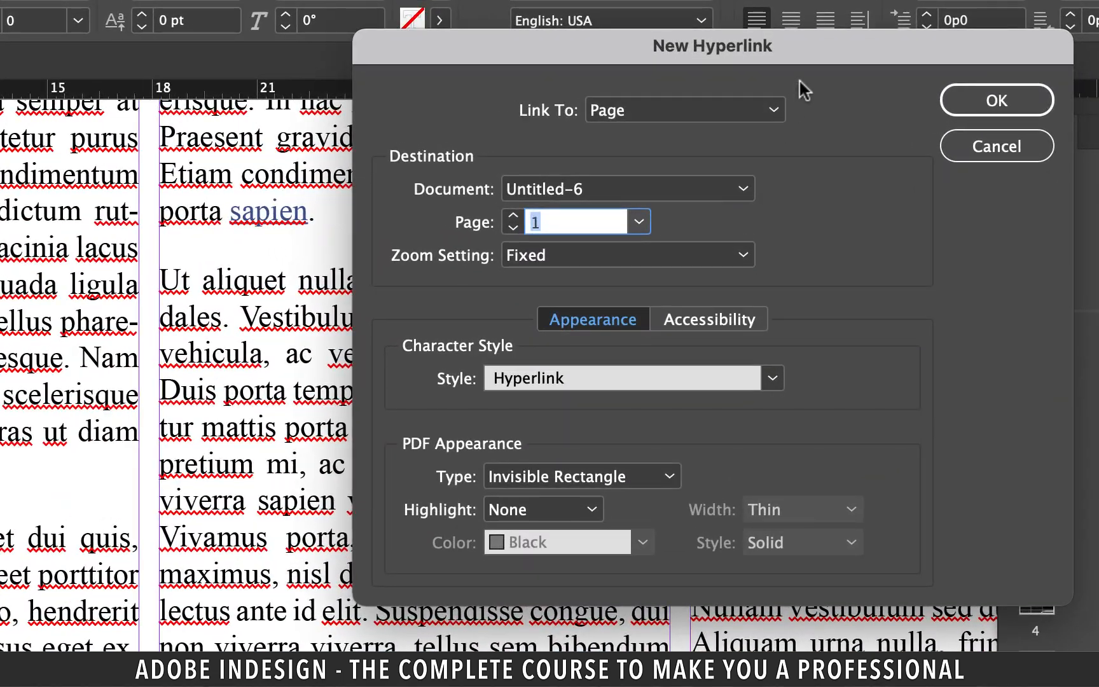
{"action": "left_click", "coordinate": [735, 106]}
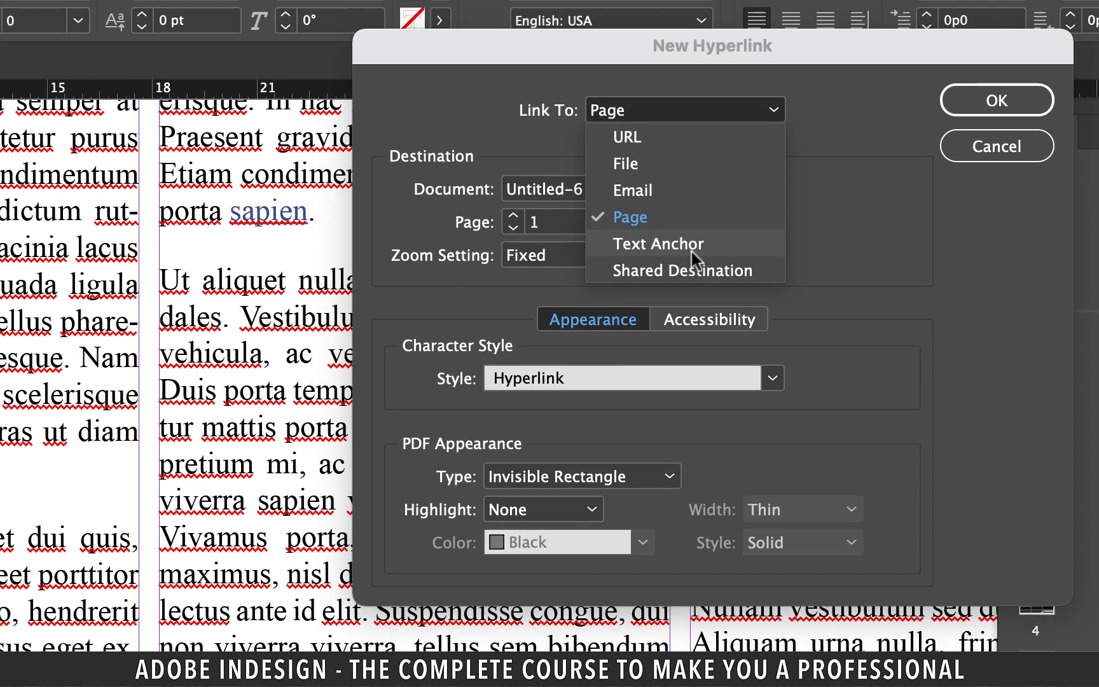
{"action": "left_click", "coordinate": [689, 245]}
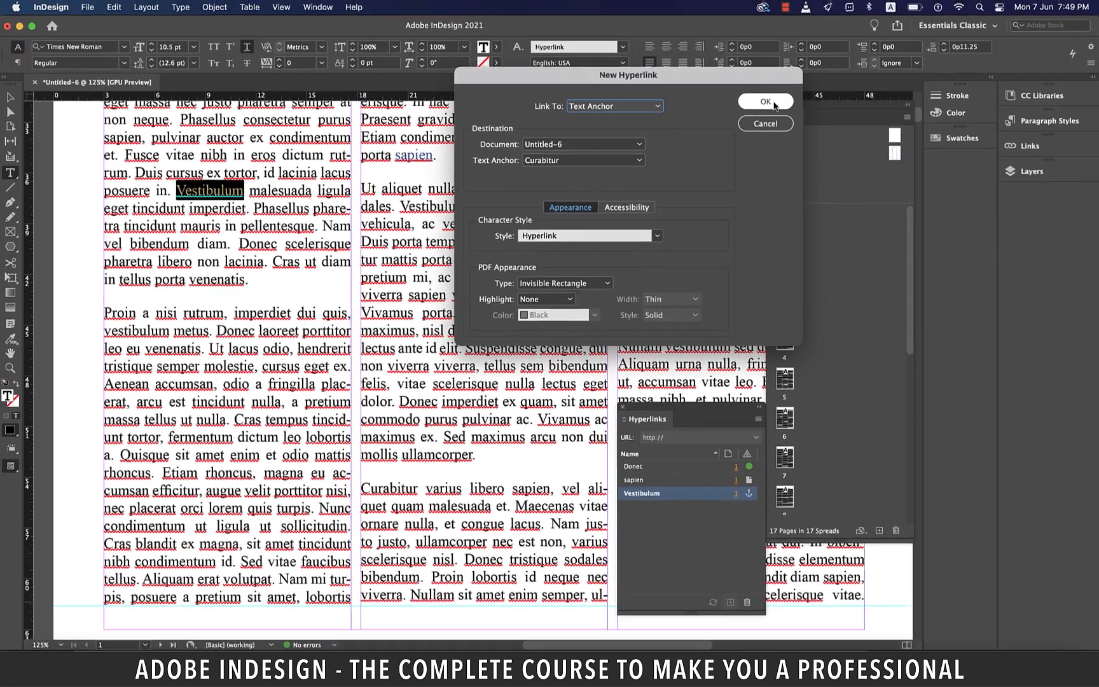
{"action": "left_click", "coordinate": [997, 100]}
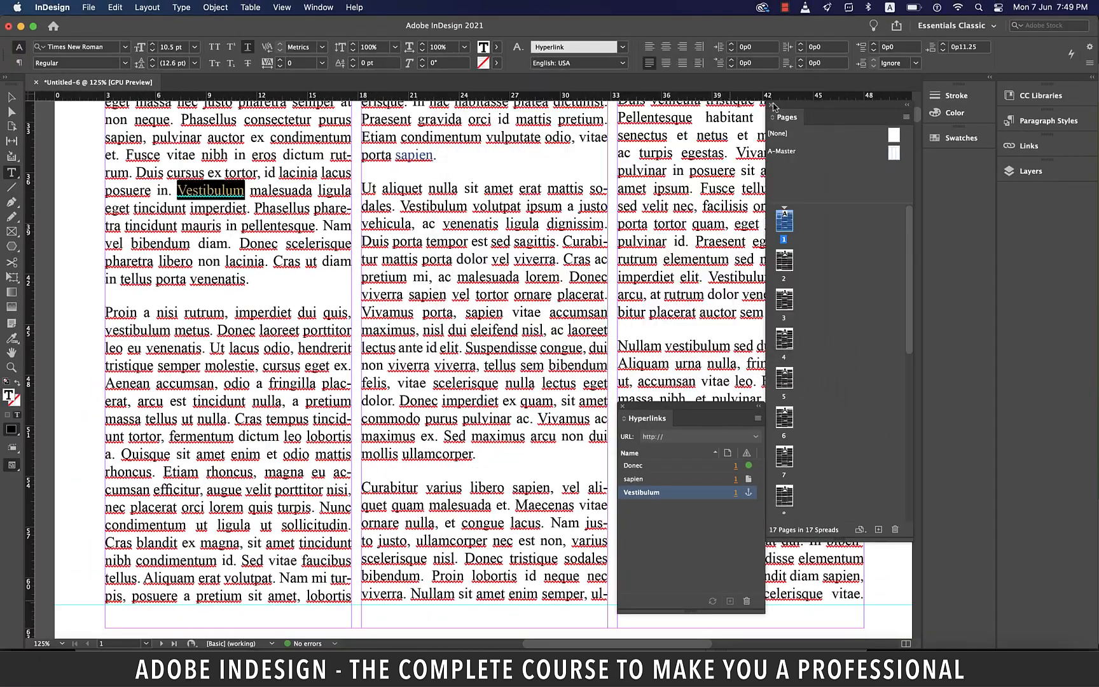
{"action": "left_click", "coordinate": [750, 493]}
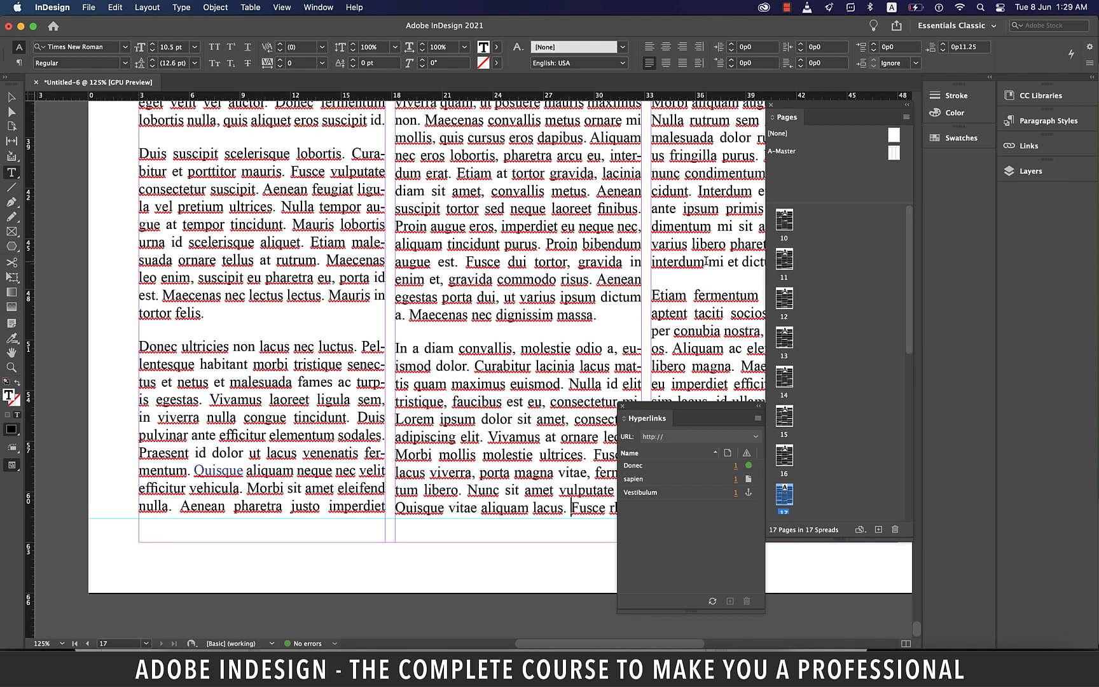
Step: Select "Curabitur" on page 17 and create a hyperlink to the file demo.indd on the Desktop
{"action": "left_click_drag", "start_coordinate": [317, 389], "coordinate": [265, 389]}
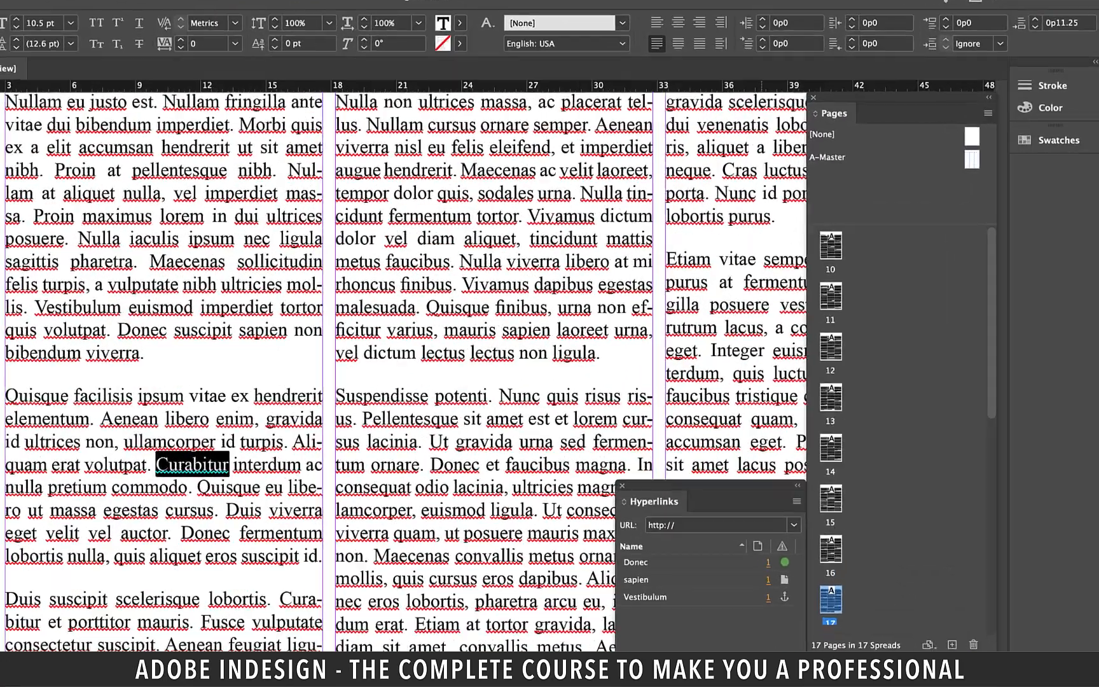
{"action": "left_click", "coordinate": [729, 601]}
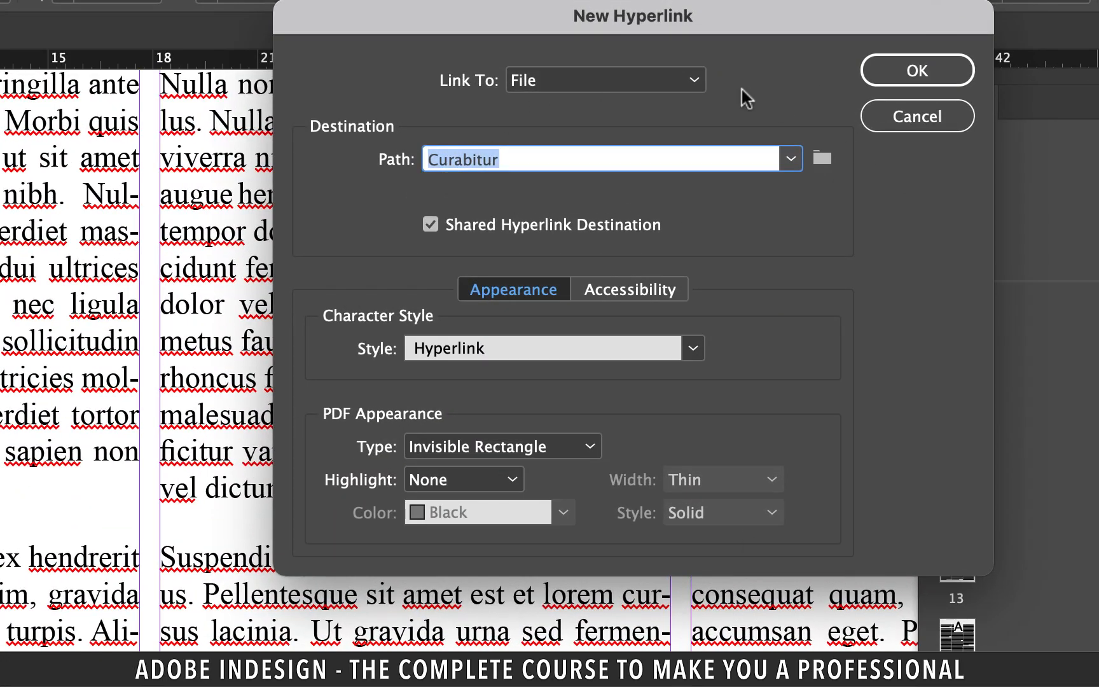
{"action": "left_click", "coordinate": [674, 87]}
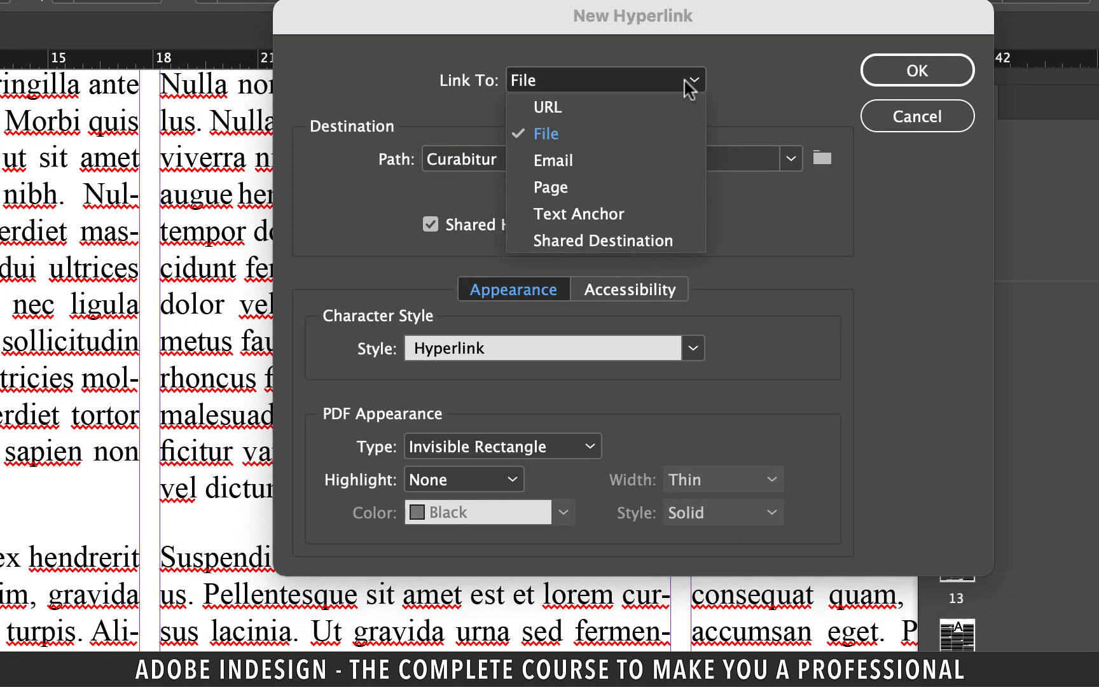
{"action": "left_click", "coordinate": [594, 135]}
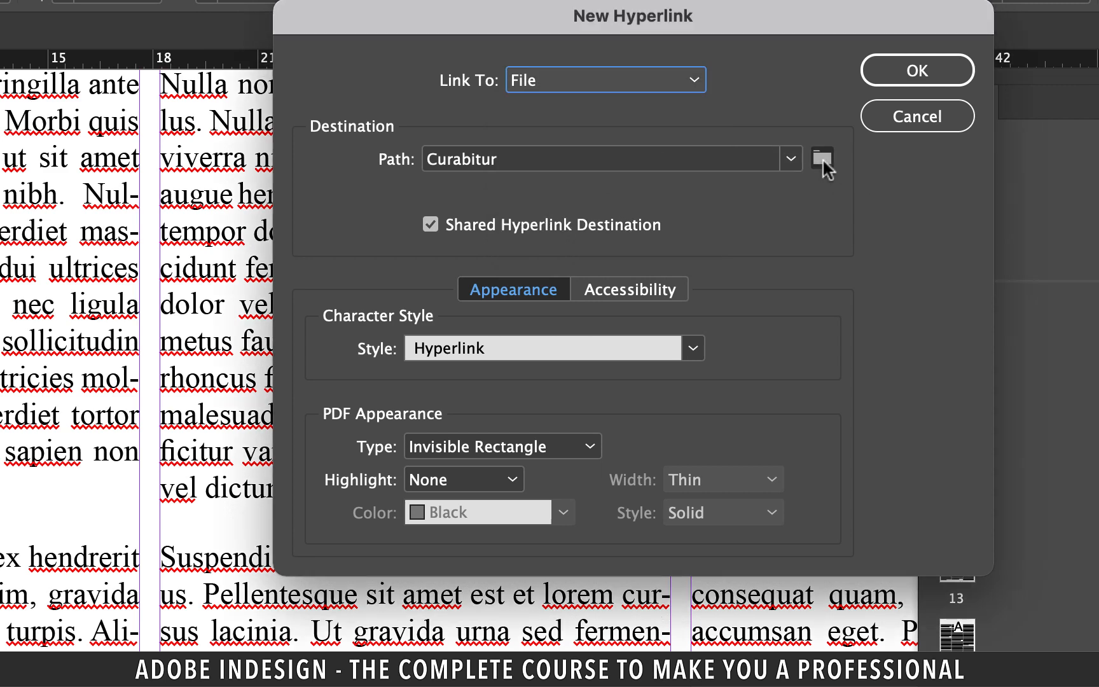
{"action": "left_click", "coordinate": [822, 158]}
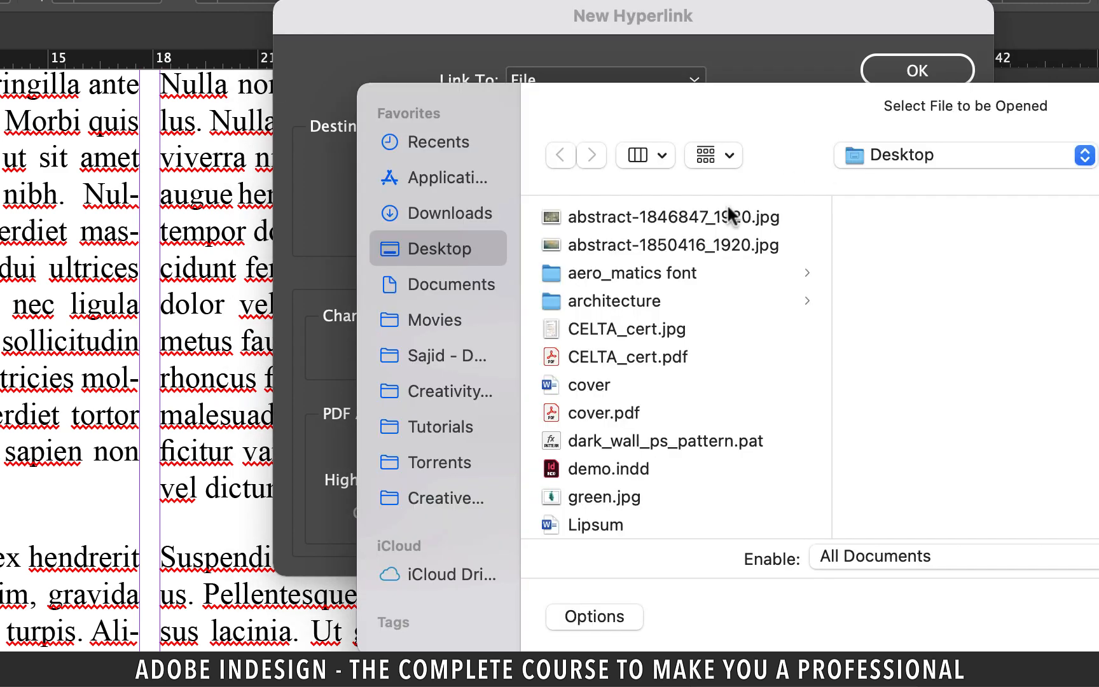
{"action": "left_click", "coordinate": [609, 469]}
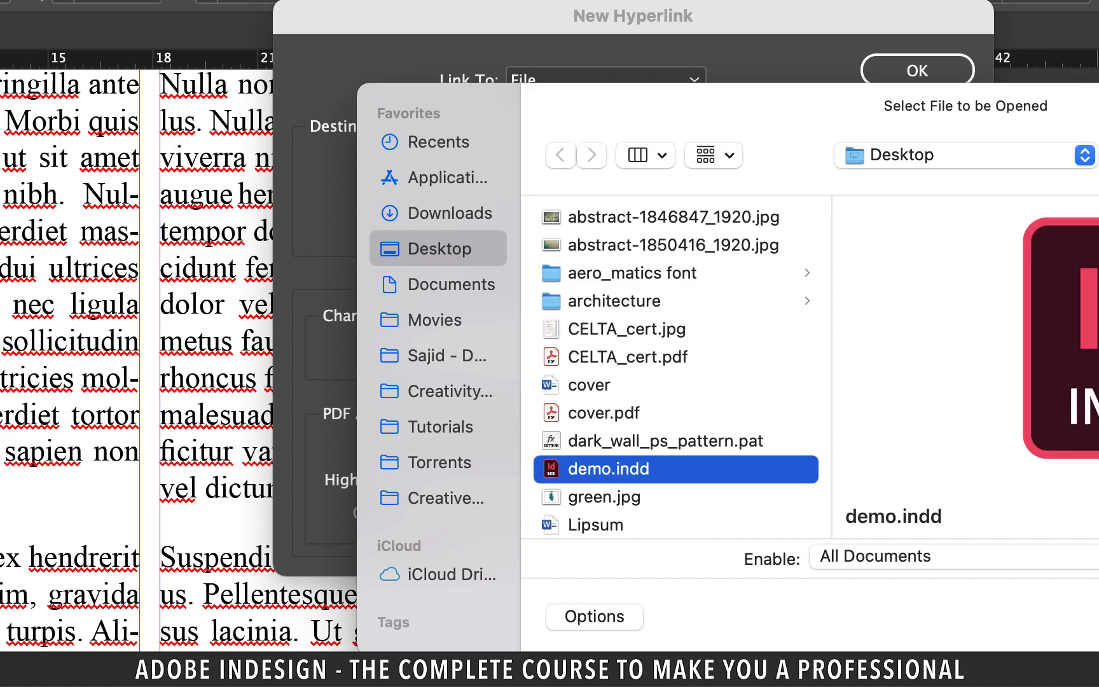
{"action": "left_click", "coordinate": [970, 369]}
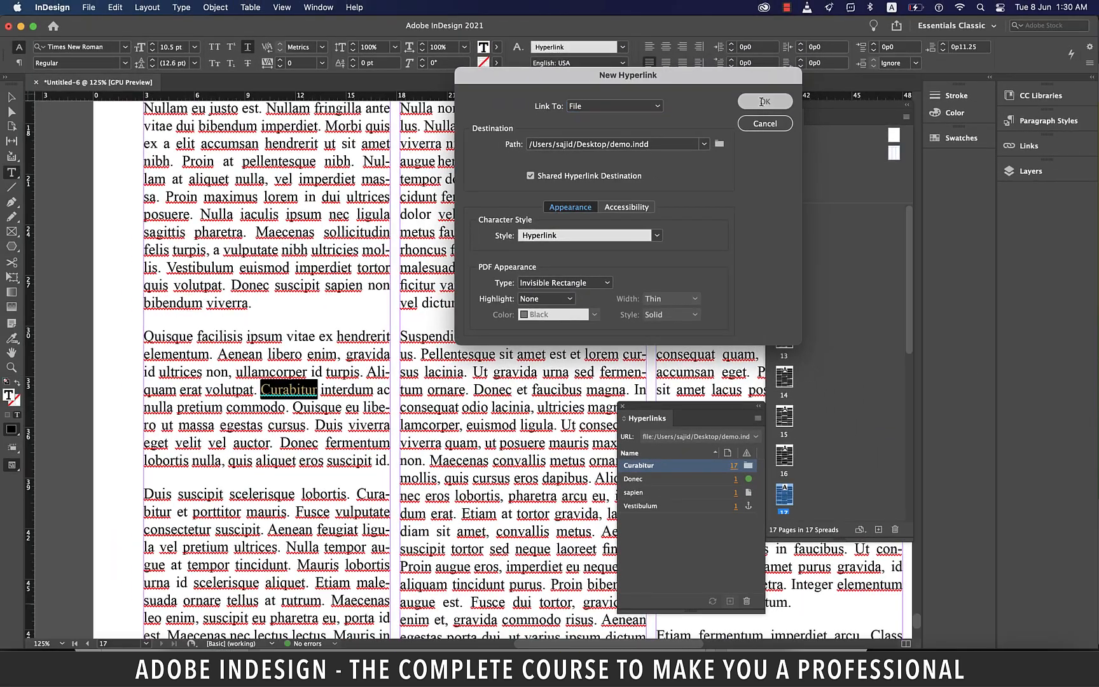
{"action": "left_click", "coordinate": [917, 71]}
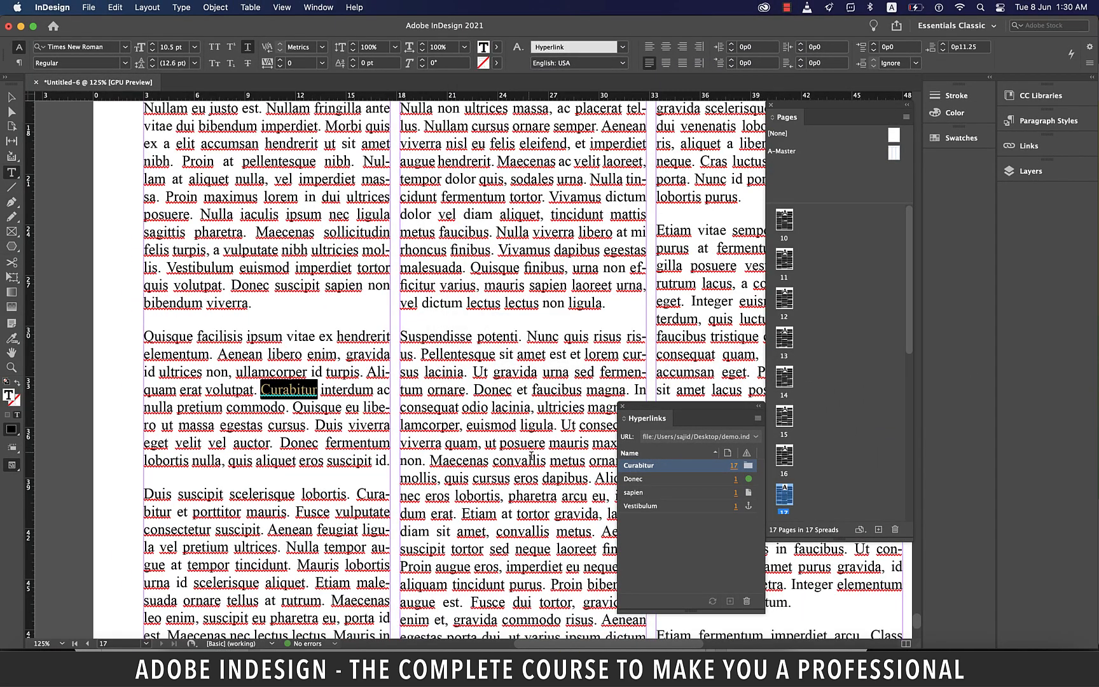
Step: Open the Curabitur hyperlink's linked file, then close it
{"action": "left_click", "coordinate": [749, 469]}
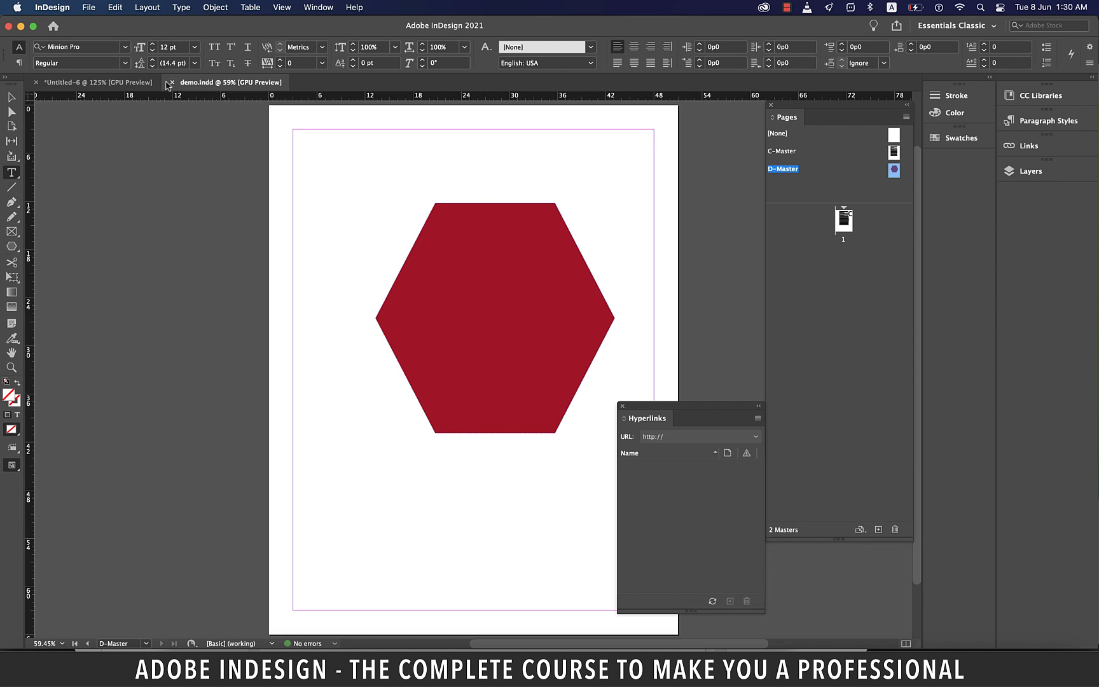
{"action": "left_click", "coordinate": [172, 82]}
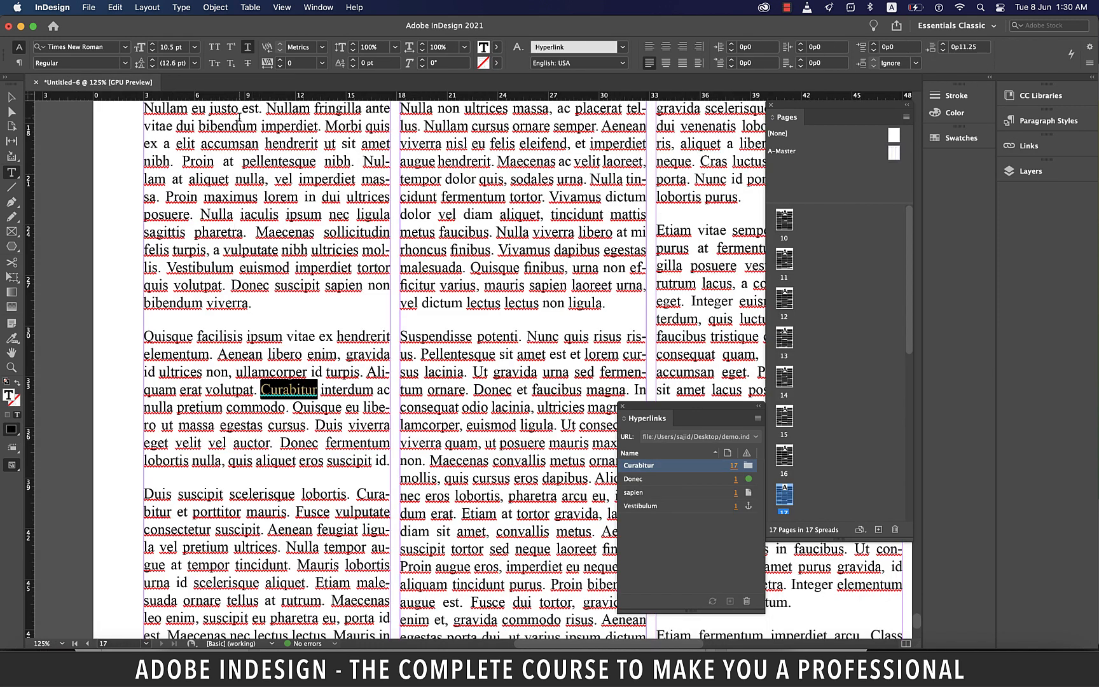
Step: Export the document as an Adobe PDF (Interactive) named demo on the Desktop
{"action": "left_click", "coordinate": [89, 7]}
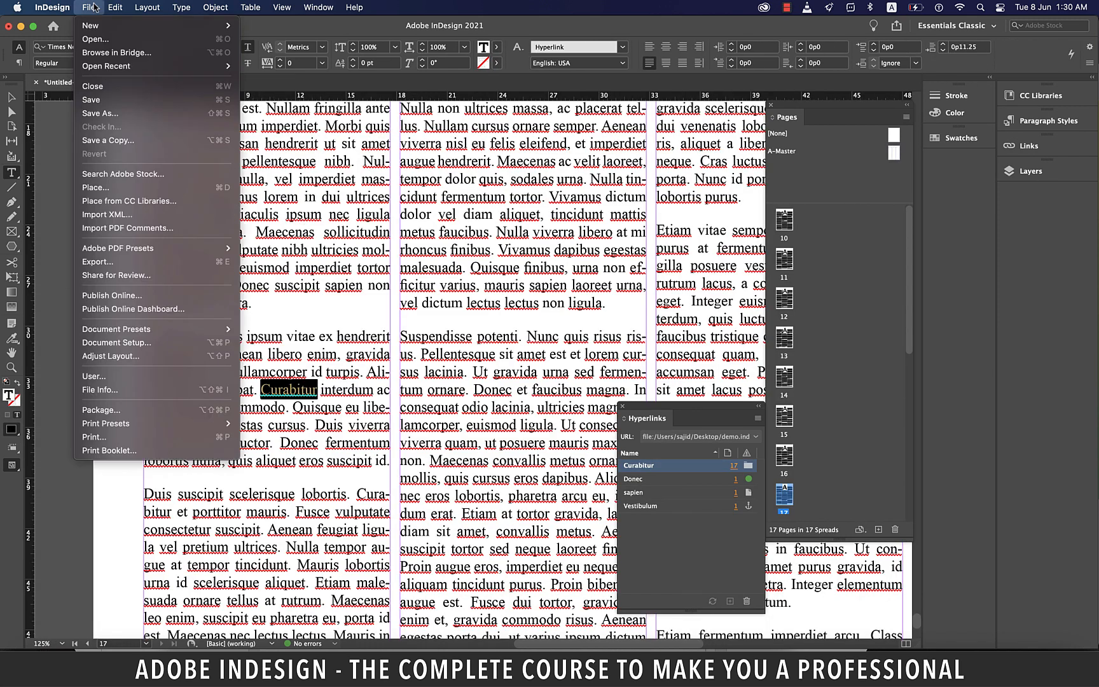
{"action": "left_click", "coordinate": [162, 267]}
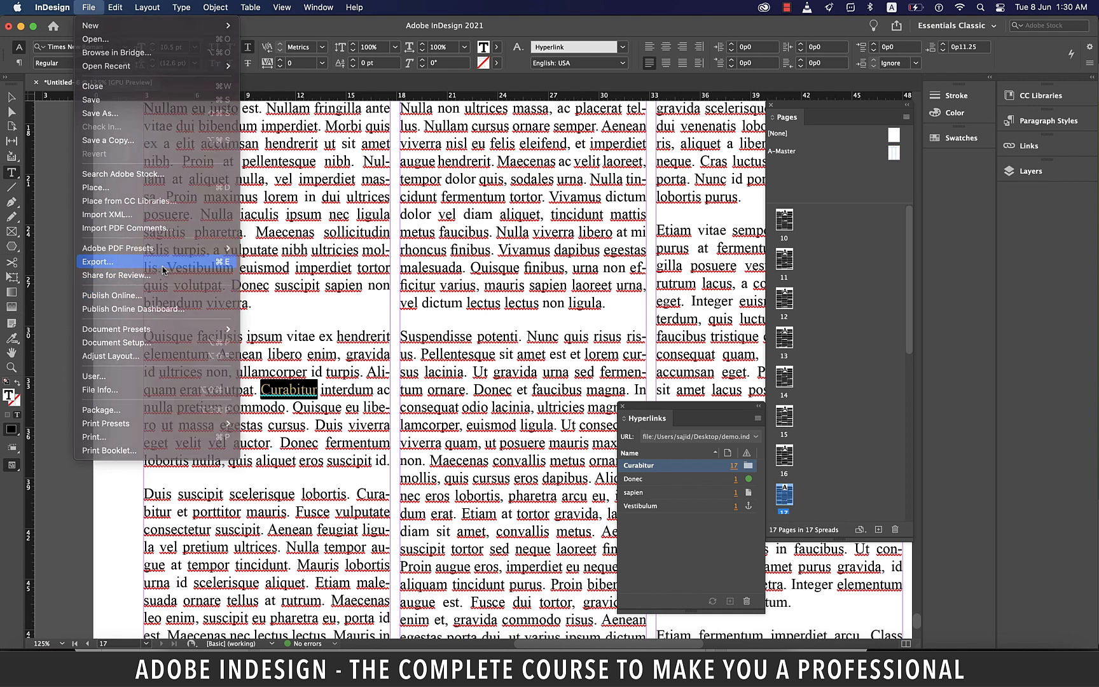
{"action": "type", "text": "demo"}
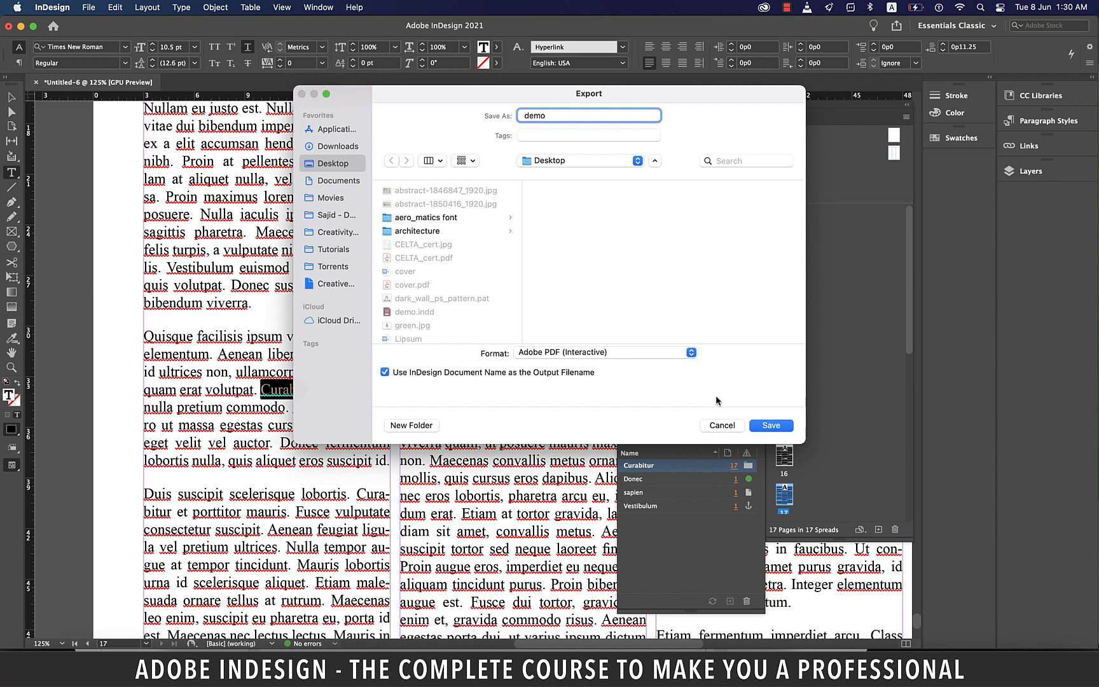
{"action": "left_click", "coordinate": [770, 427]}
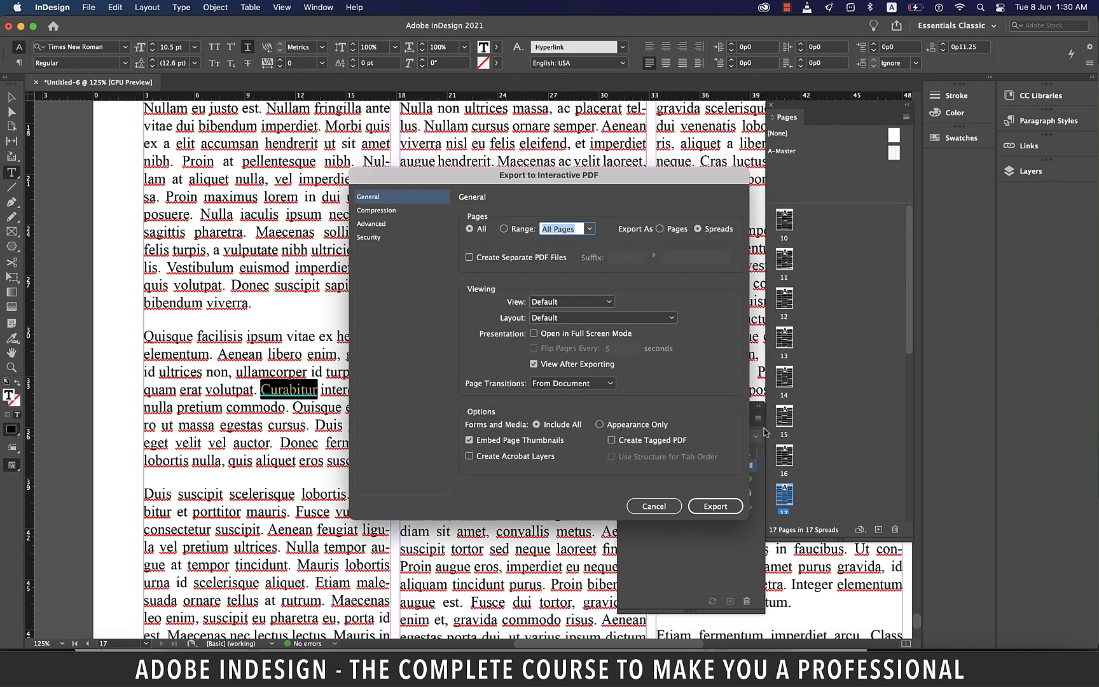
{"action": "left_click", "coordinate": [716, 506]}
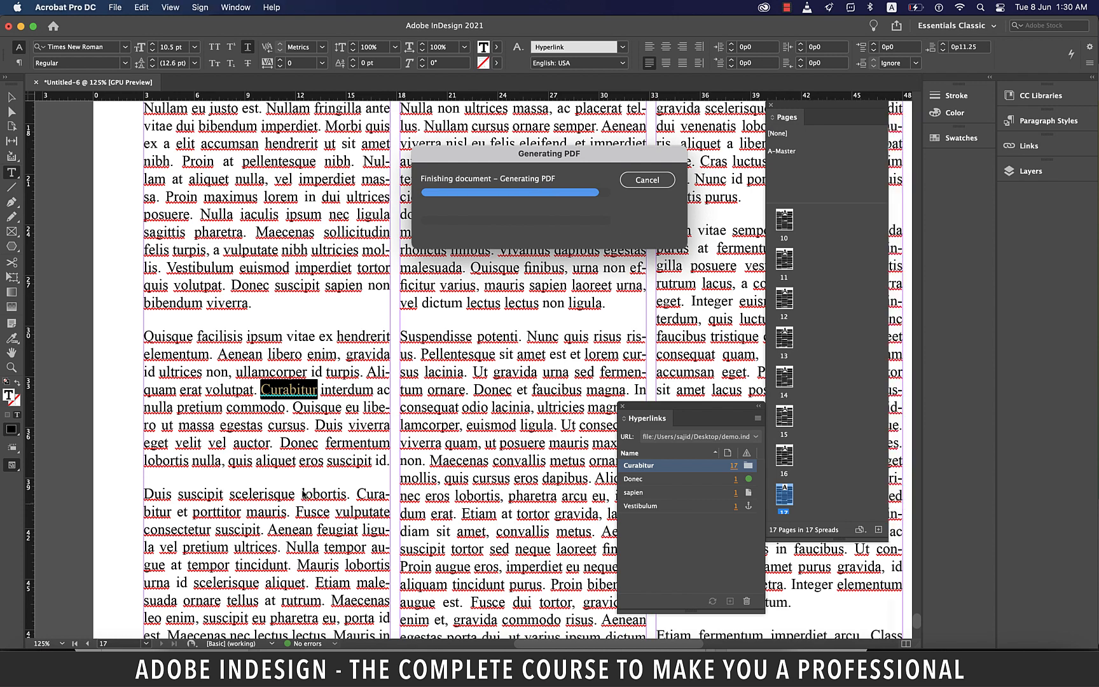
Step: Test the Donec URL link in the exported PDF and return to Acrobat
{"action": "scroll", "coordinate": [433, 358], "scroll_direction": "down", "scroll_amount": 6}
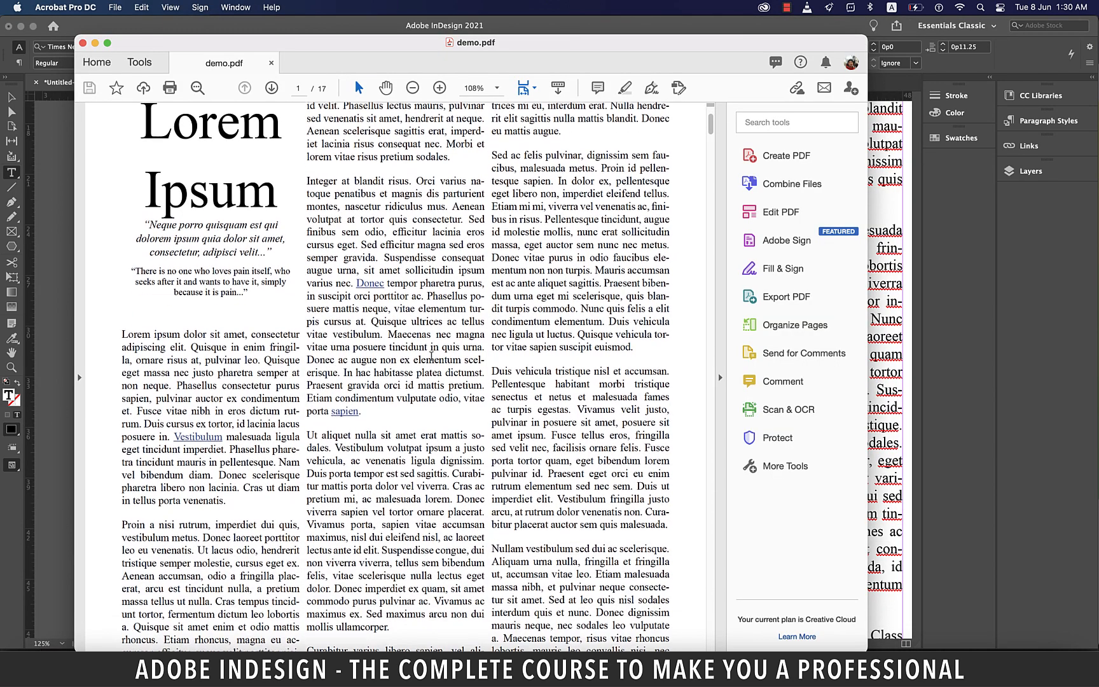
{"action": "scroll", "coordinate": [431, 356], "scroll_direction": "down", "scroll_amount": 1}
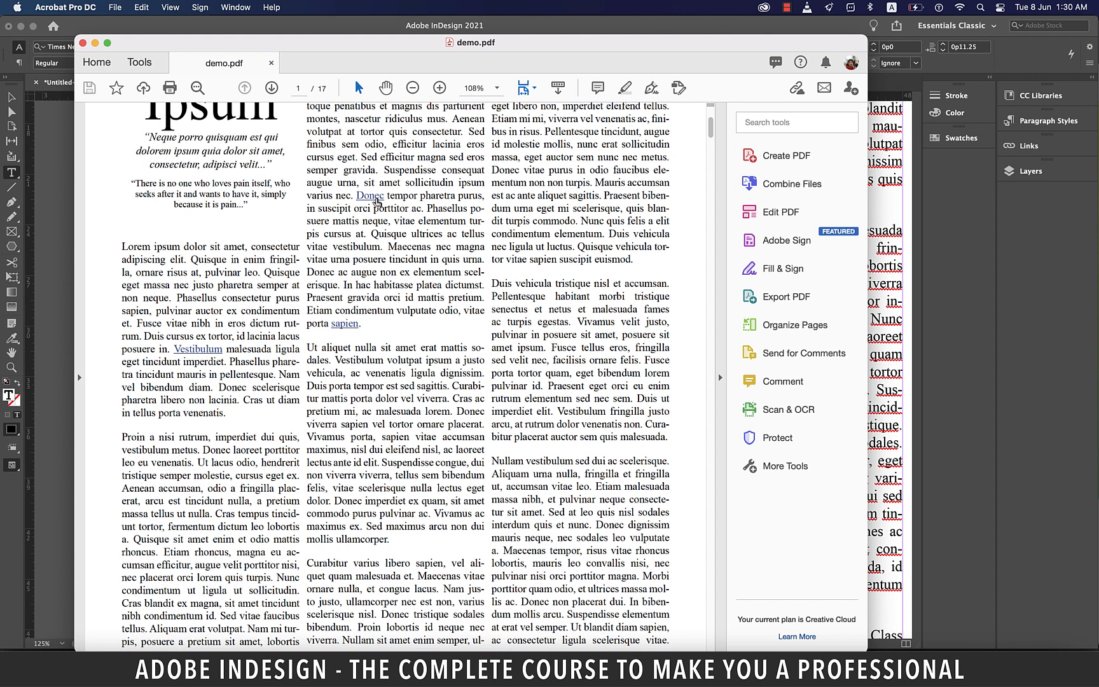
{"action": "left_click", "coordinate": [376, 199]}
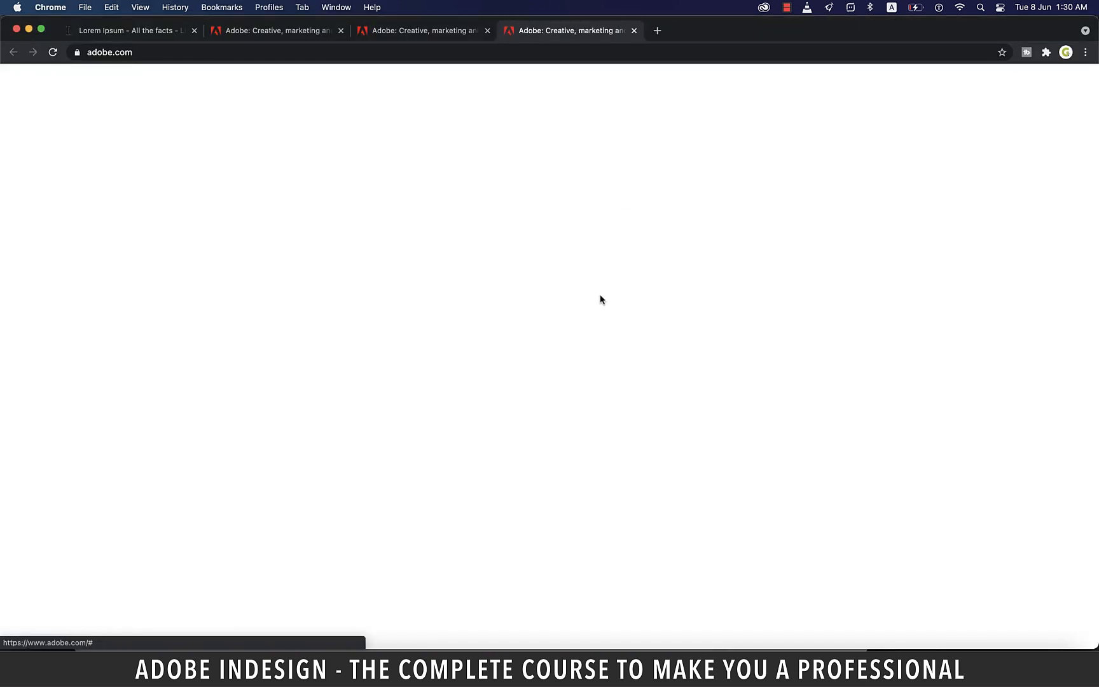
{"action": "key", "text": "super+Tab"}
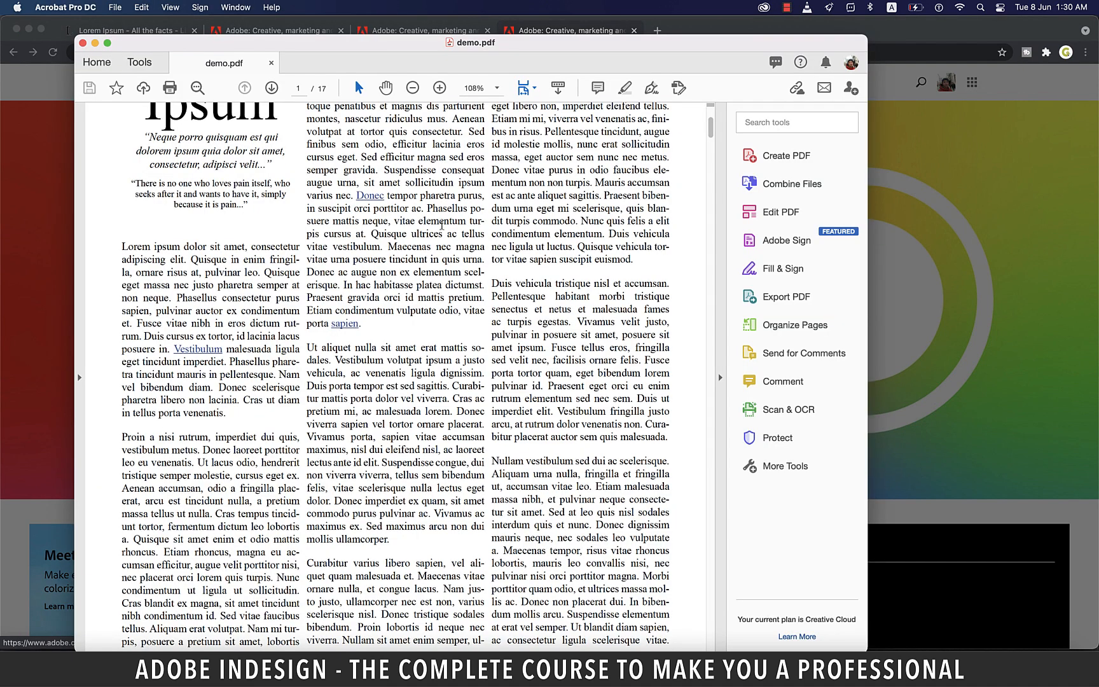
Step: Test the Curabitur file link on the PDF's last page, allowing the connection to the file
{"action": "scroll", "coordinate": [344, 324], "scroll_direction": "down", "scroll_amount": 20}
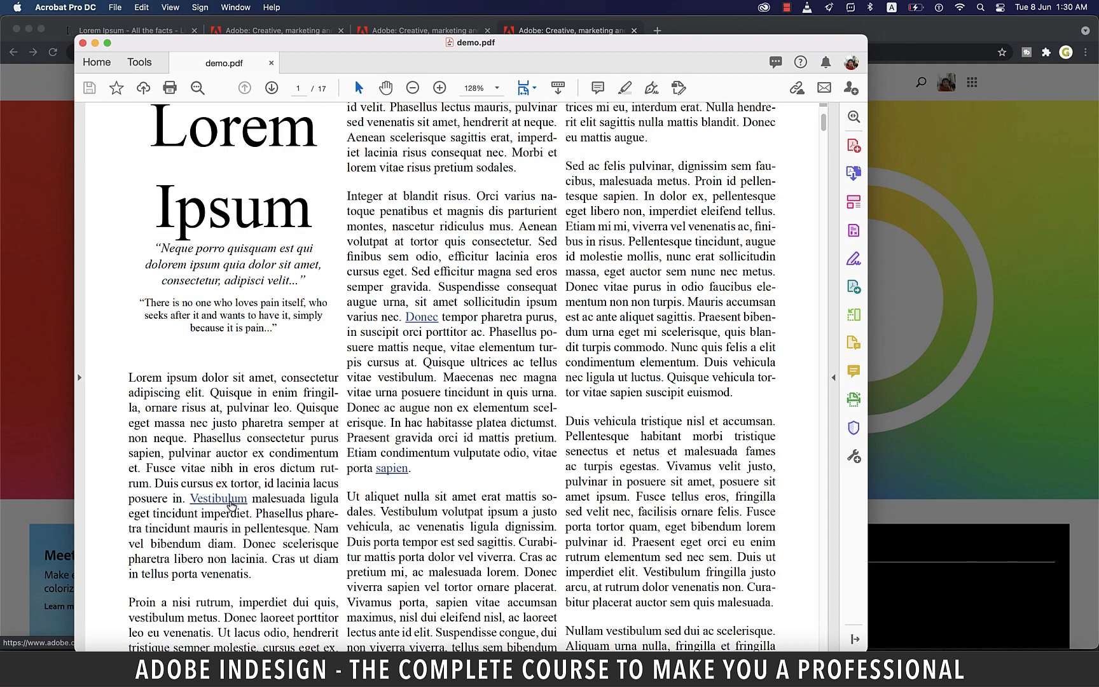
{"action": "key", "text": "End"}
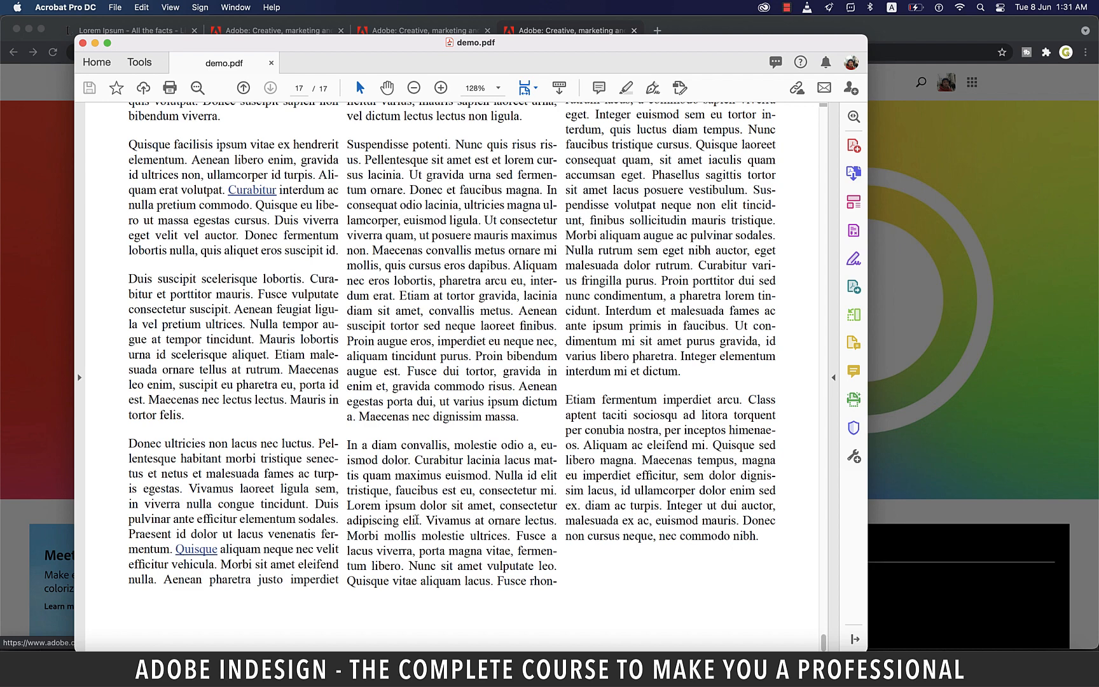
{"action": "scroll", "coordinate": [198, 337], "scroll_direction": "up", "scroll_amount": 5}
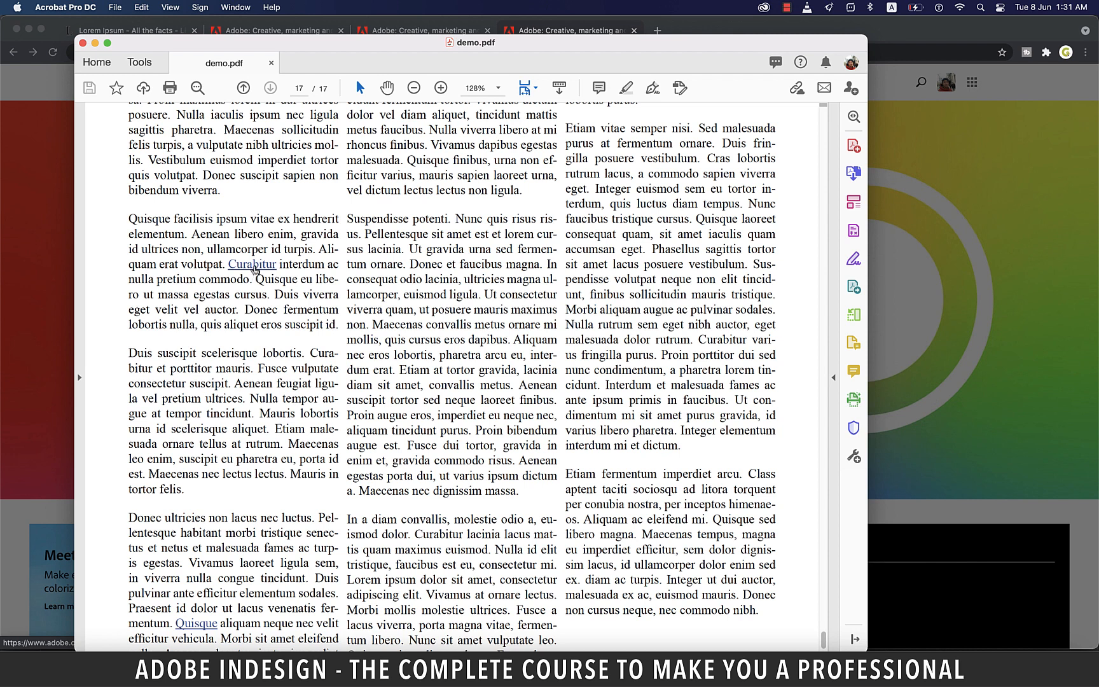
{"action": "left_click", "coordinate": [254, 269]}
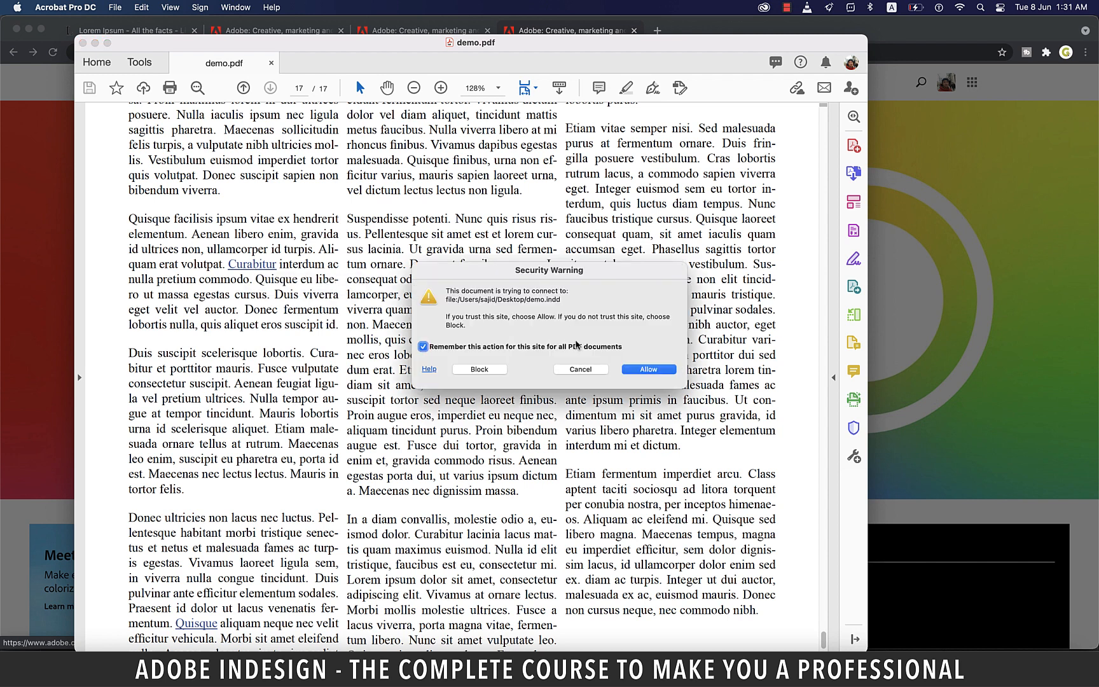
{"action": "left_click", "coordinate": [652, 371]}
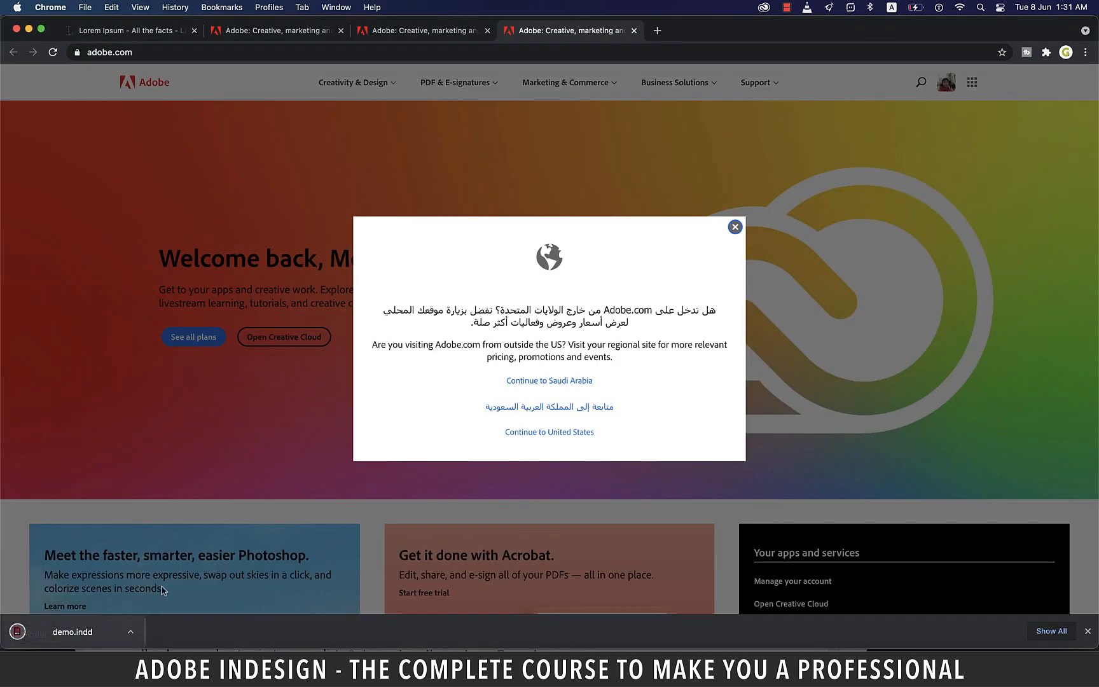
Step: Open the downloaded demo.indd, then switch back to the Untitled-6 document
{"action": "left_click", "coordinate": [86, 639]}
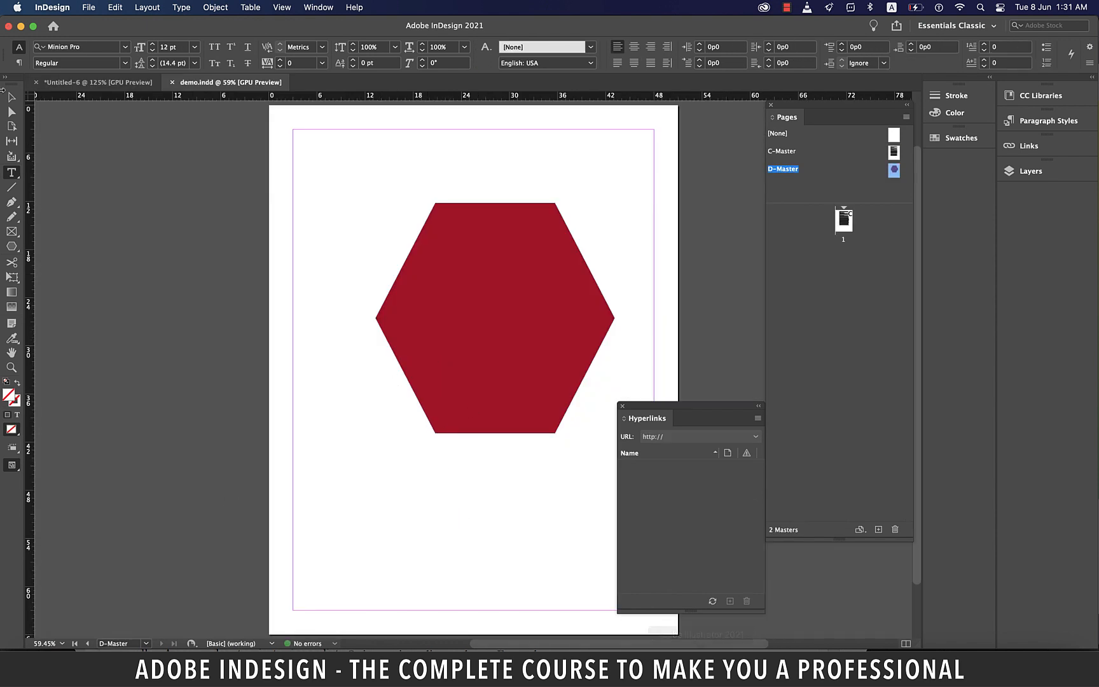
{"action": "left_click", "coordinate": [127, 83]}
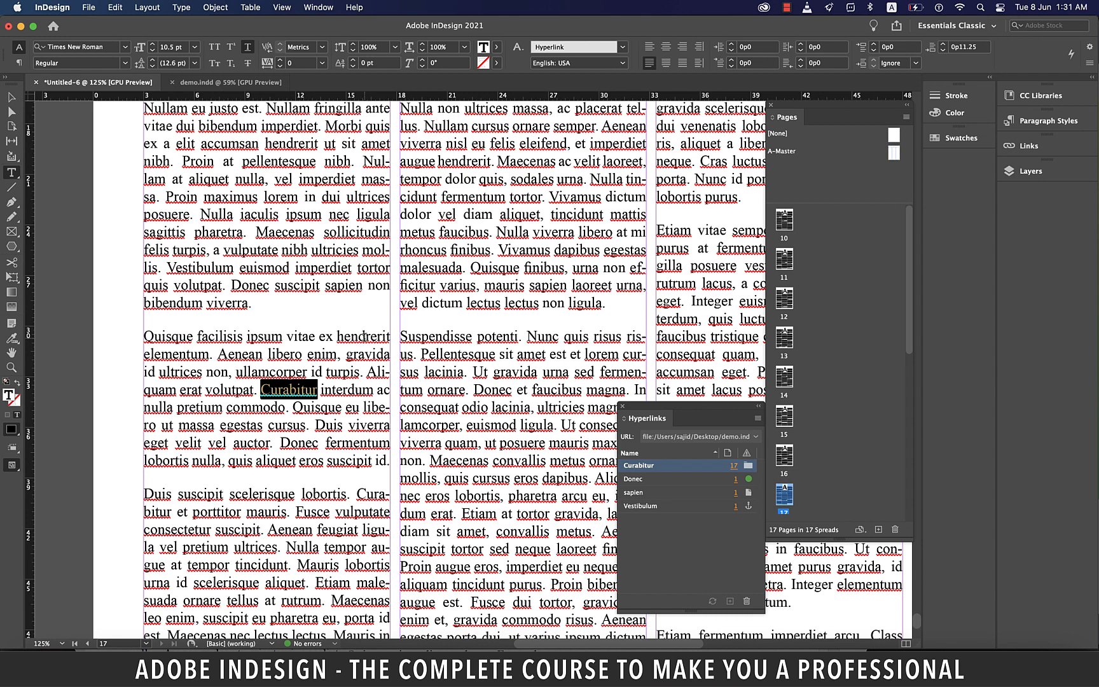
{"action": "key", "text": "super"}
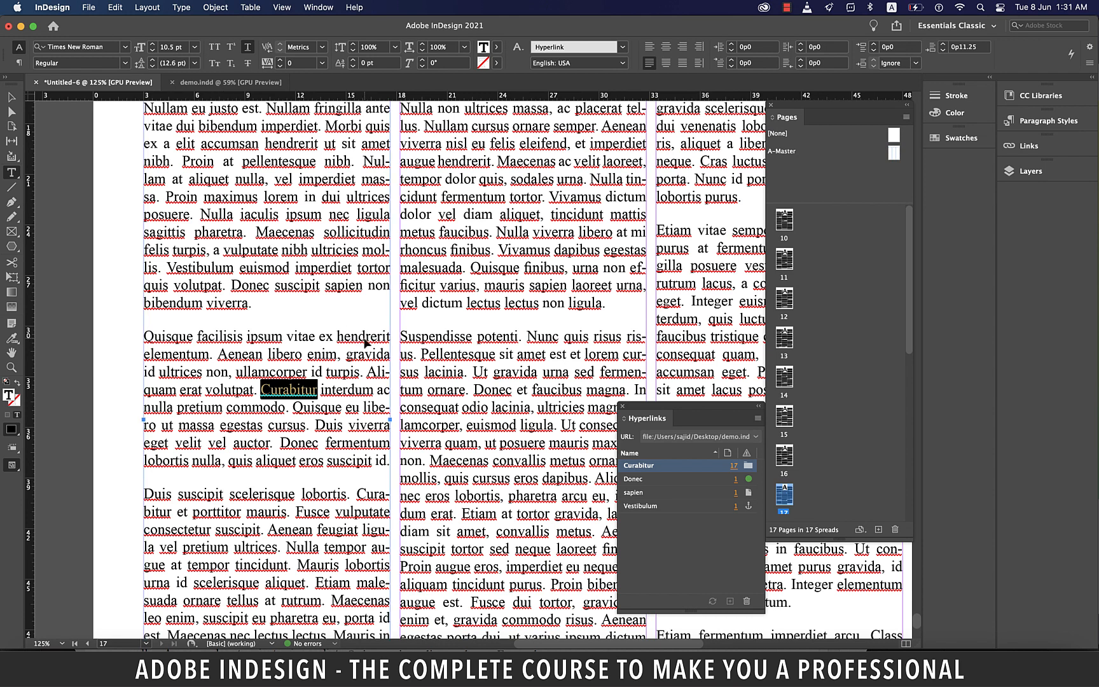